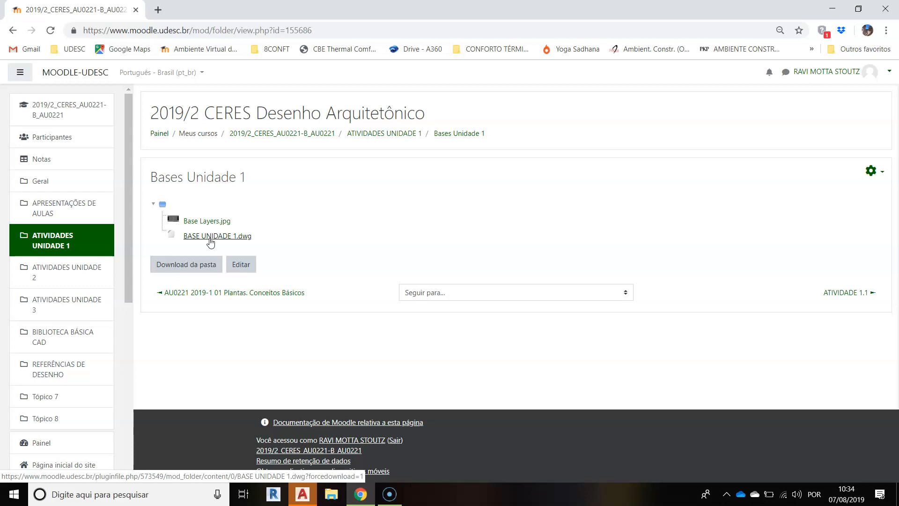
Step: Go to the course's ATIVIDADES UNIDADE 1 section and reopen the Bases Unidade 1 folder
click(212, 239)
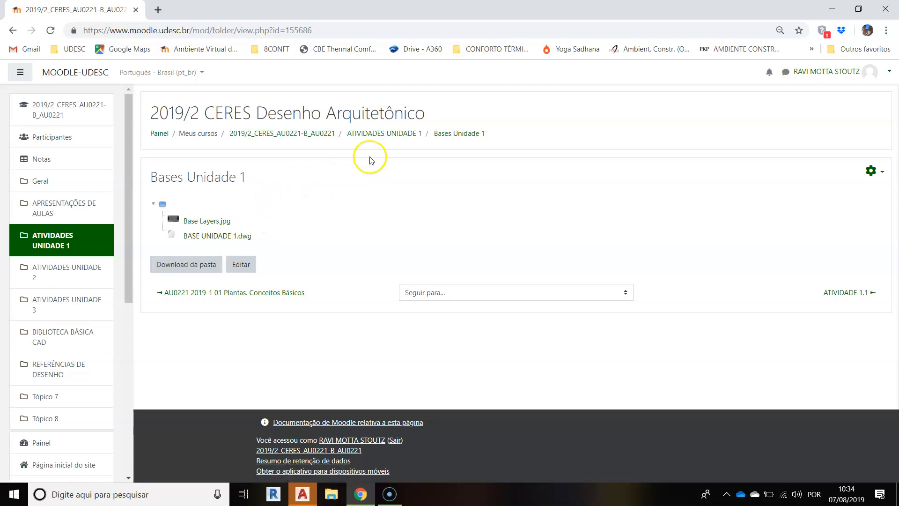
click(381, 135)
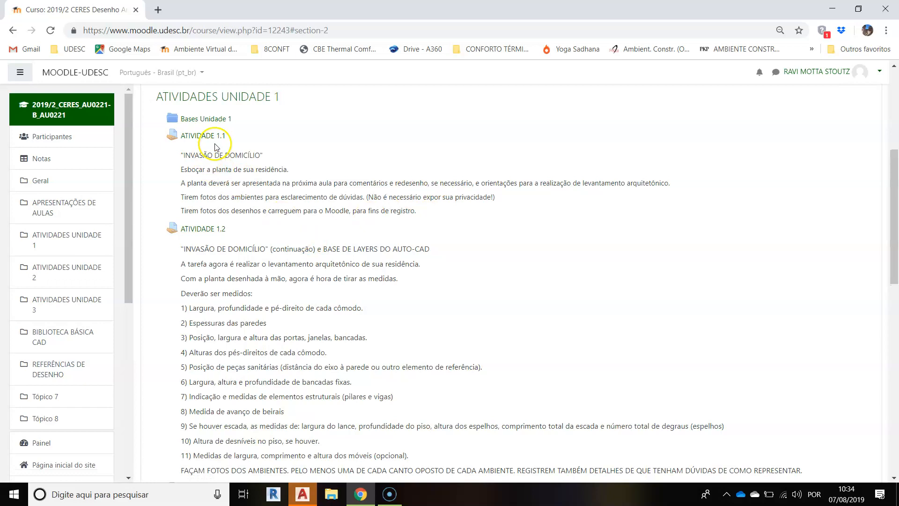
scroll(247, 130, up, 3)
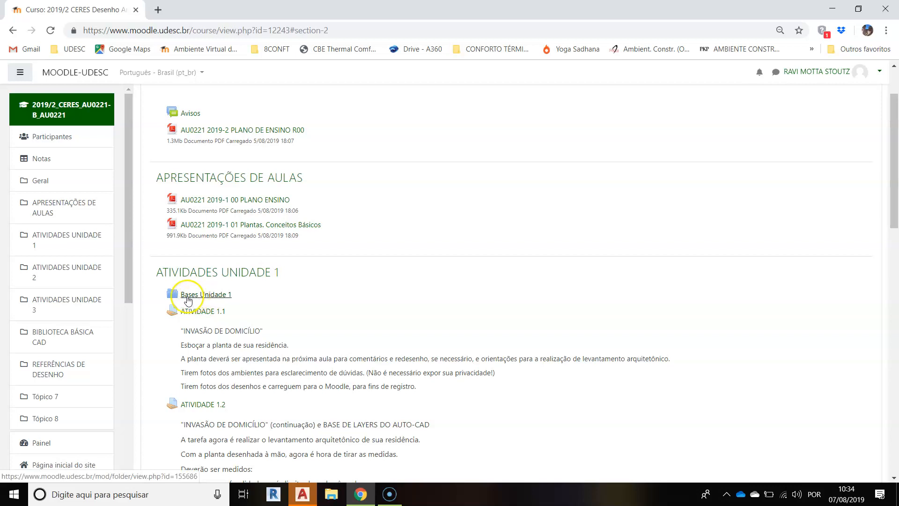
click(194, 297)
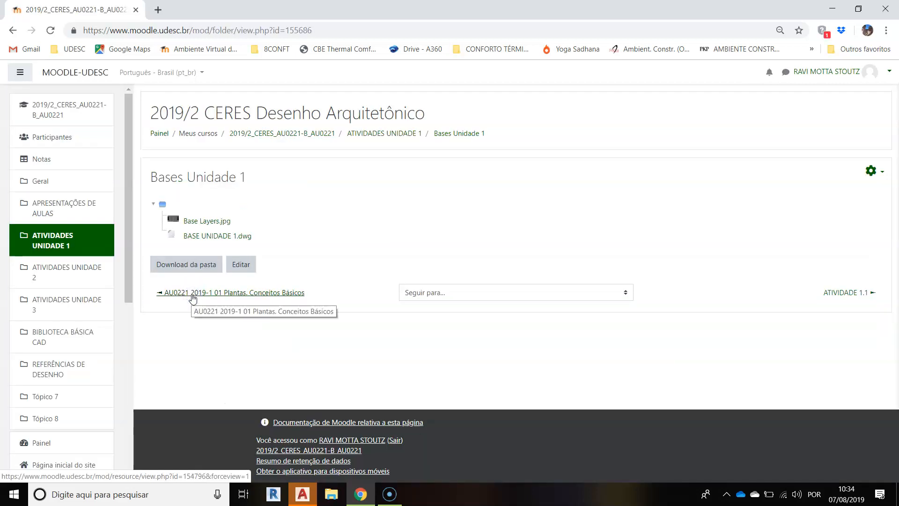
Step: Start downloading Base Layers.jpg and browse the UDESC OneDrive to _DISCIPLINAS, _AU0221, 2019-2, ATIVIDADES PRÁTICAS as the save location
click(196, 223)
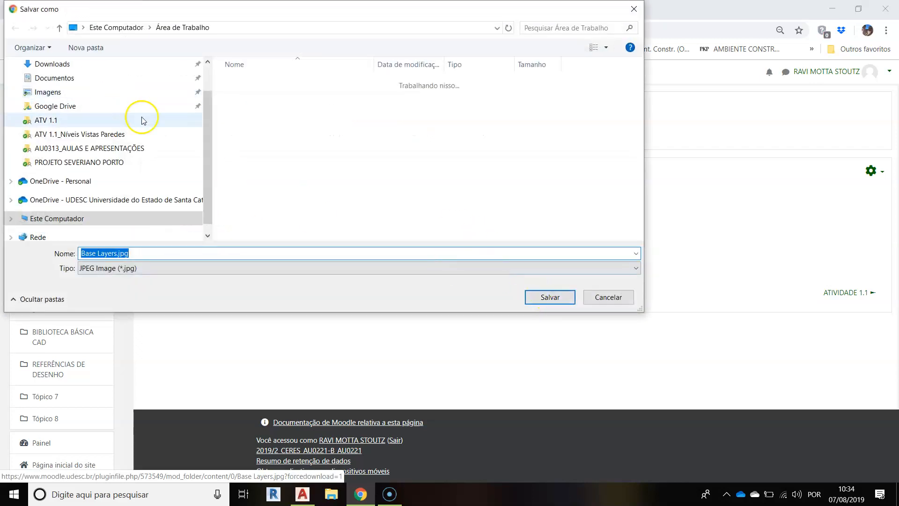
drag(206, 147, 206, 137)
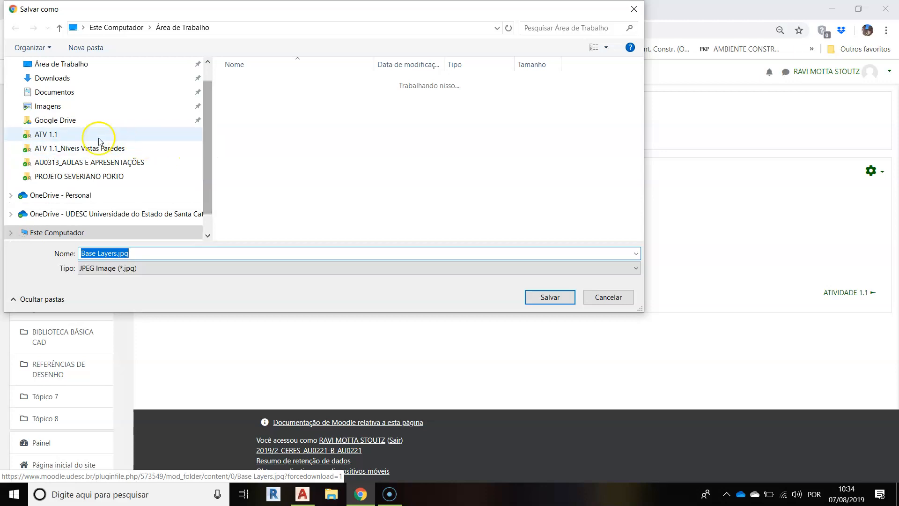
click(47, 214)
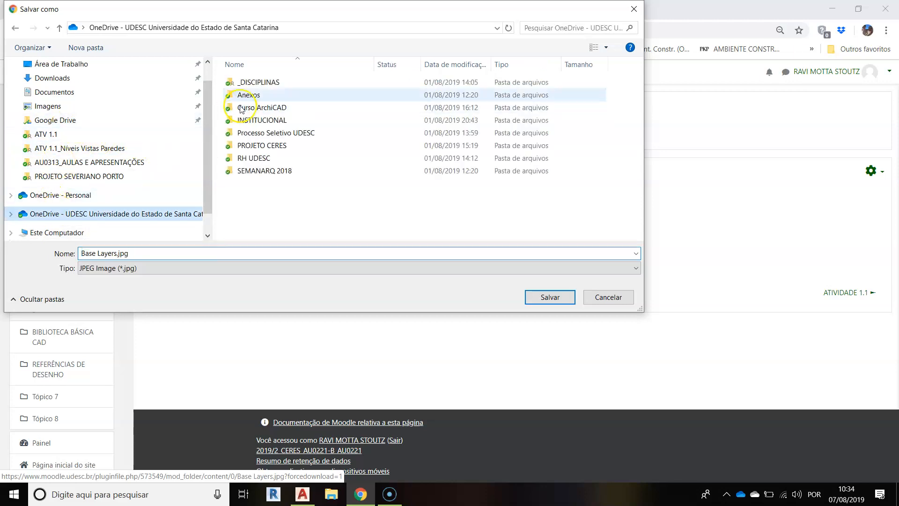
double_click(276, 82)
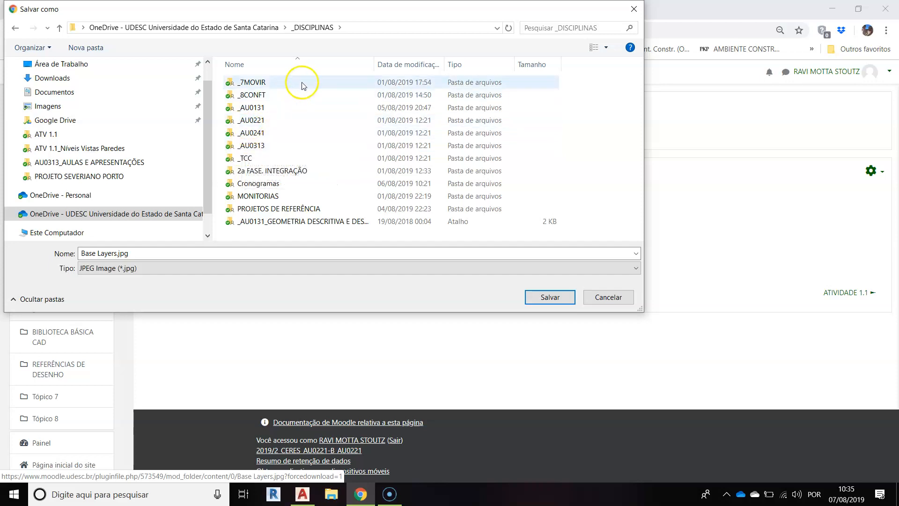
click(102, 252)
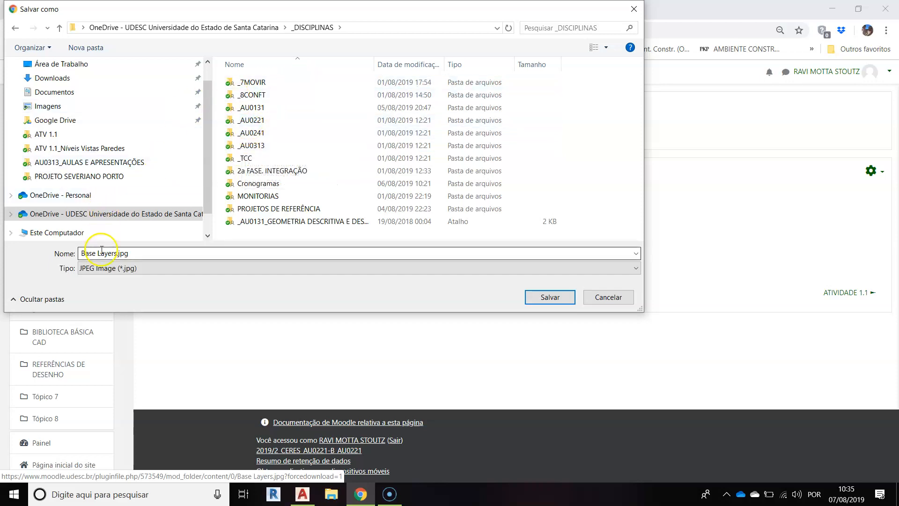
double_click(256, 121)
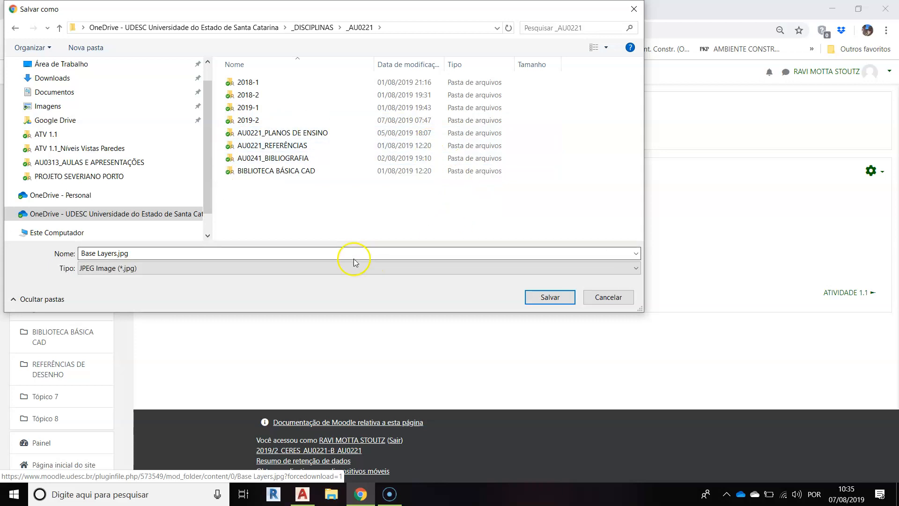
double_click(250, 121)
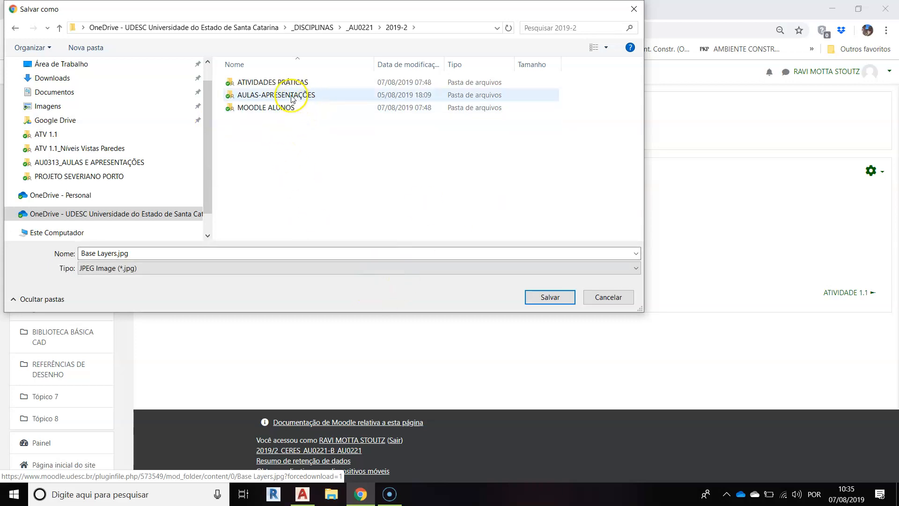
double_click(265, 85)
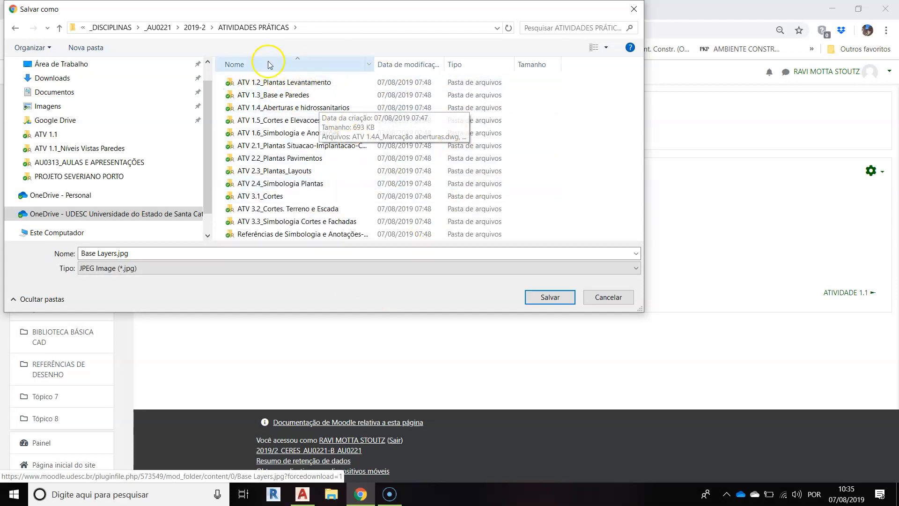
Step: Create a folder named ATV1,1_Base CAD in ATIVIDADES PRÁTICAS and save Base Layers.jpg in it
click(95, 48)
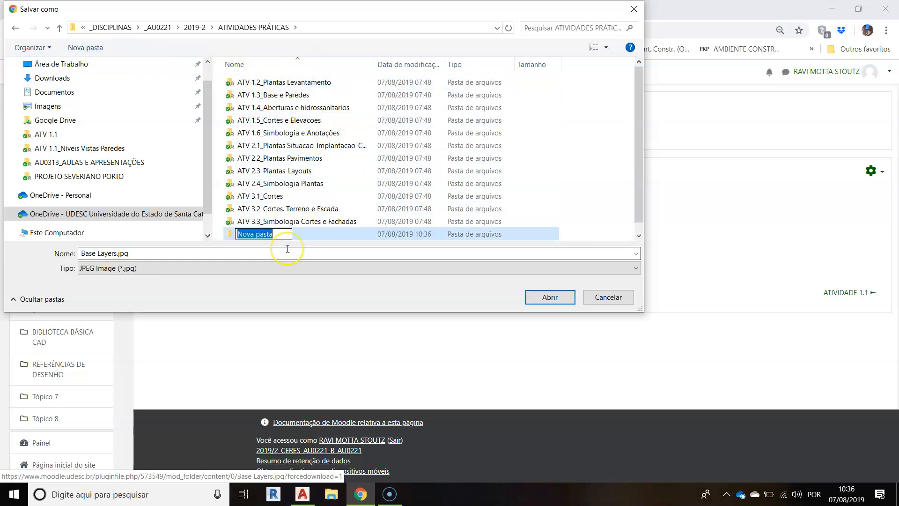
text(TV1,1_Base C)
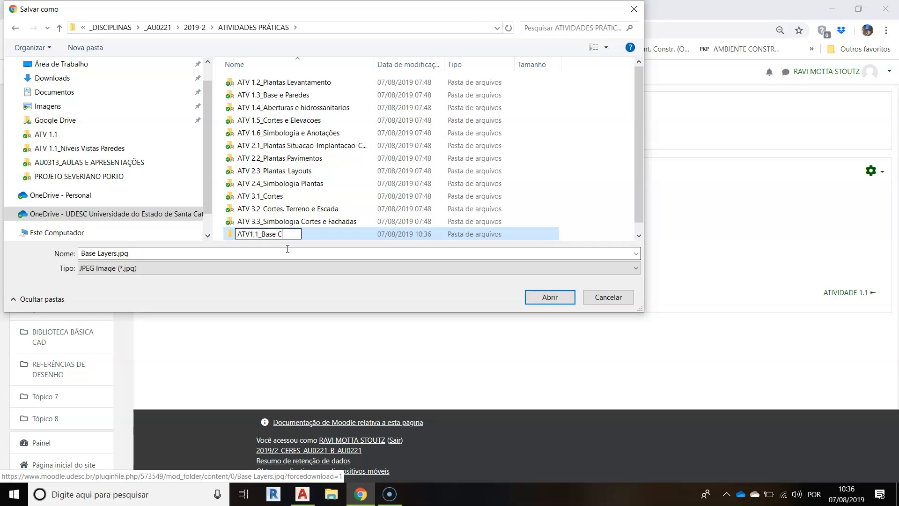
key(Return)
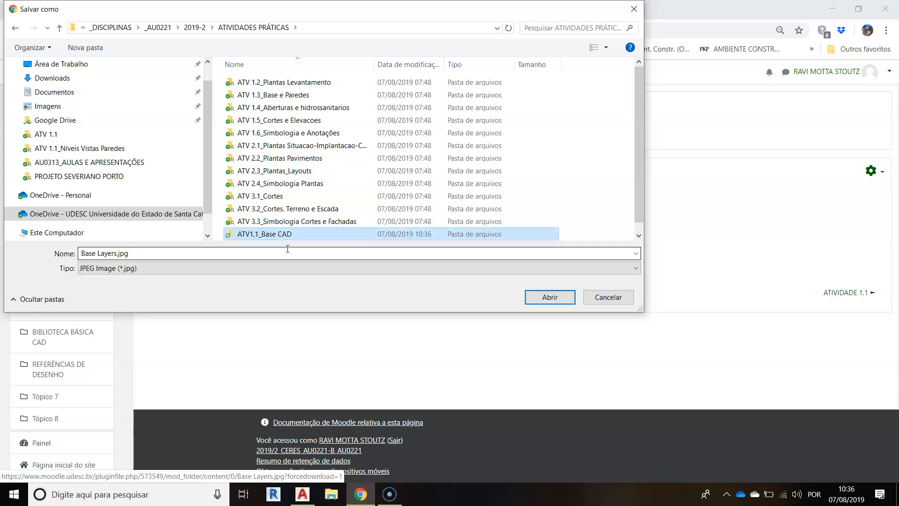
key(Return)
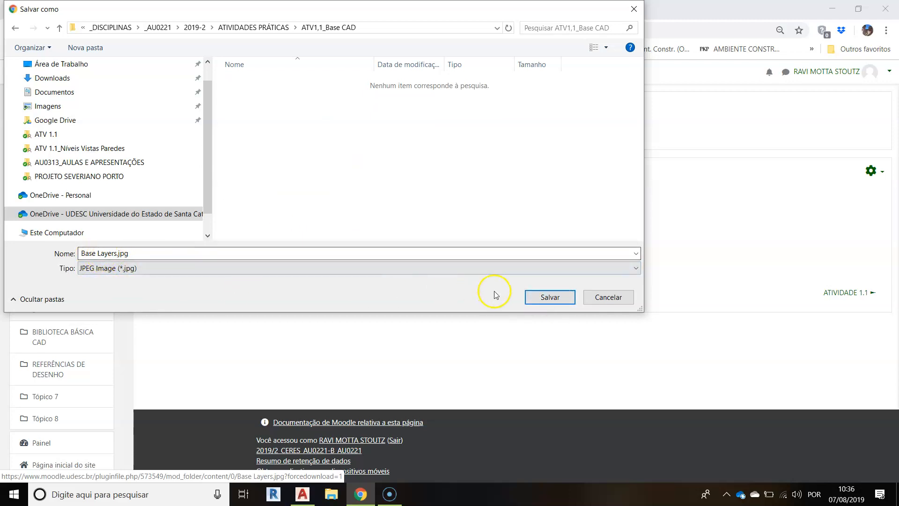
click(546, 296)
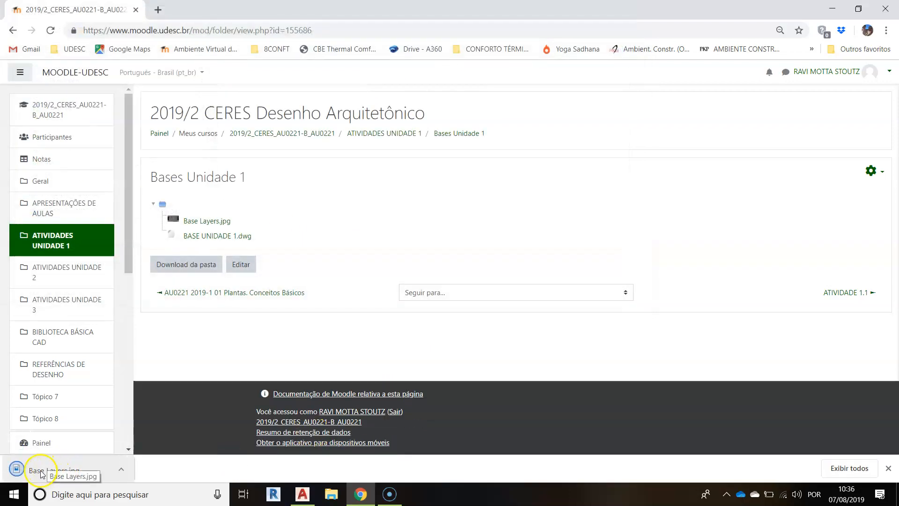
Step: Open the downloaded Base Layers.jpg to view the layer list, and return to the Moodle folder page in the browser
click(51, 468)
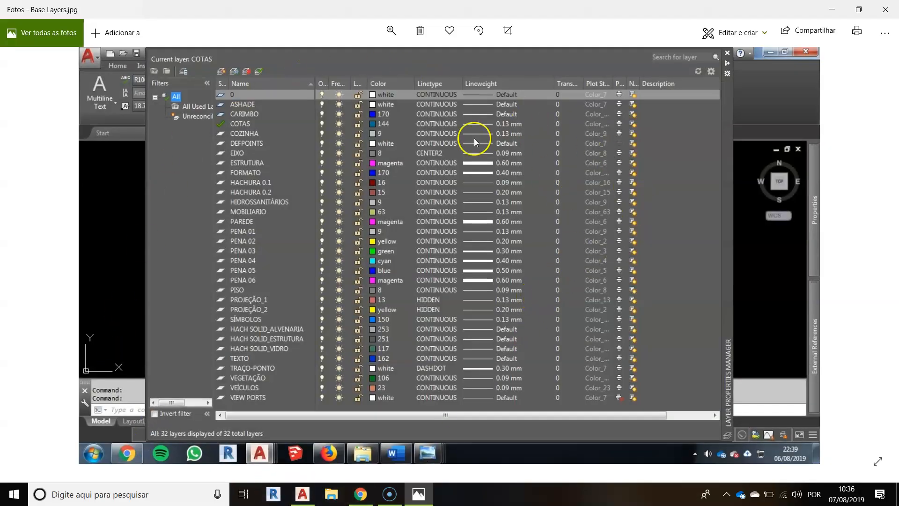
click(333, 495)
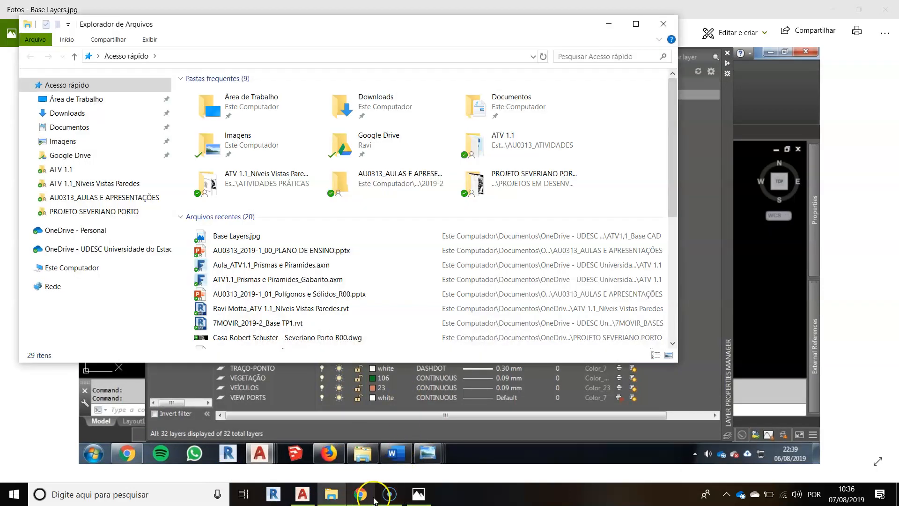
click(359, 494)
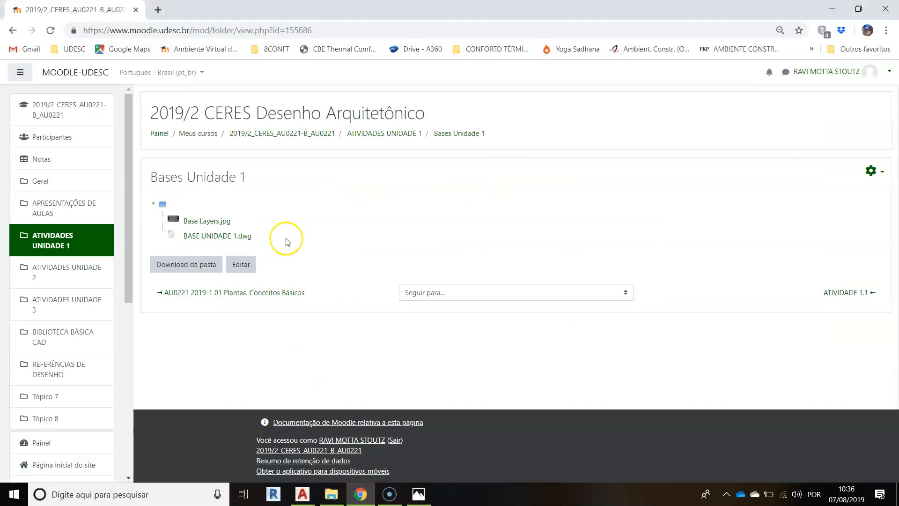
Step: Download BASE UNIDADE 1.dwg into the ATV1,1_Base CAD folder and open it in AutoCAD
click(206, 236)
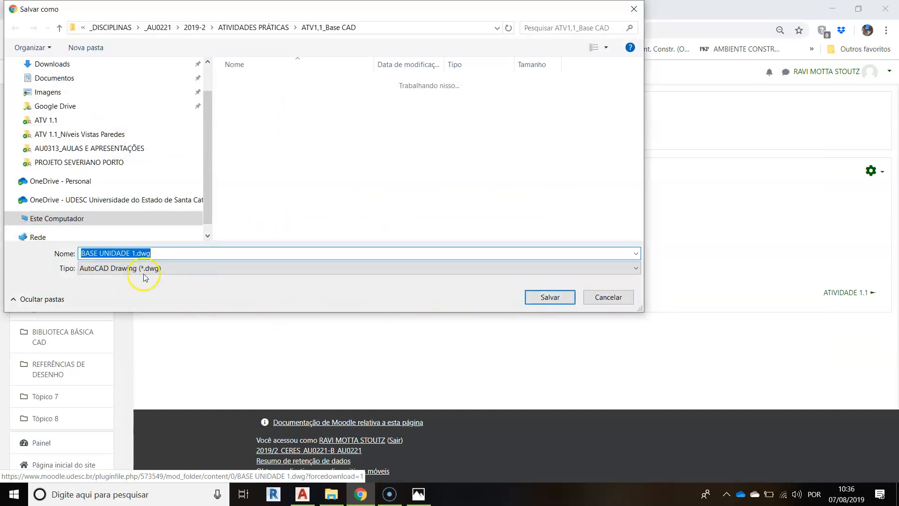
click(548, 297)
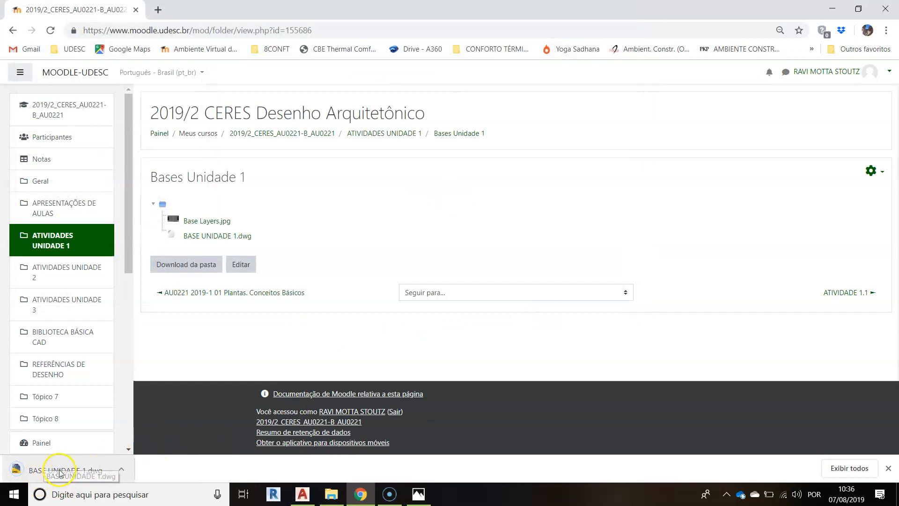
click(34, 471)
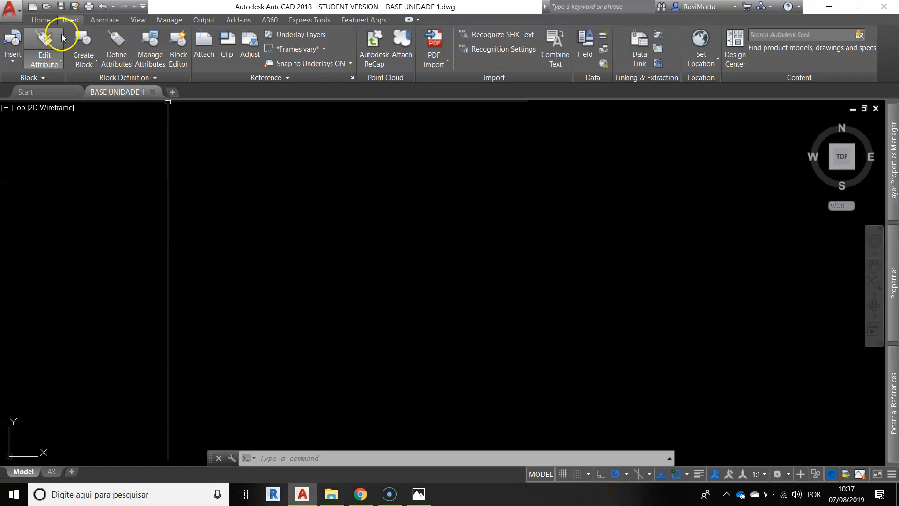
Step: Show the Home ribbon tools and dock the floating command line below the drawing area
click(41, 20)
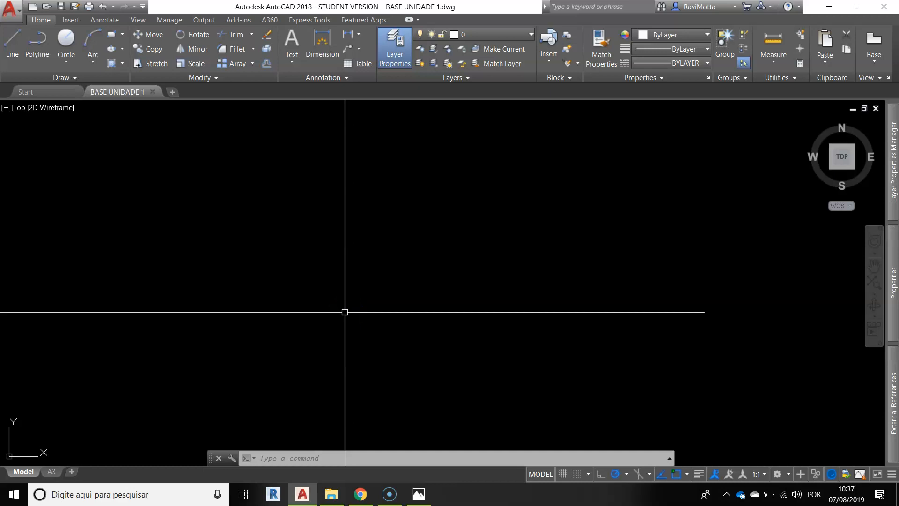
click(338, 316)
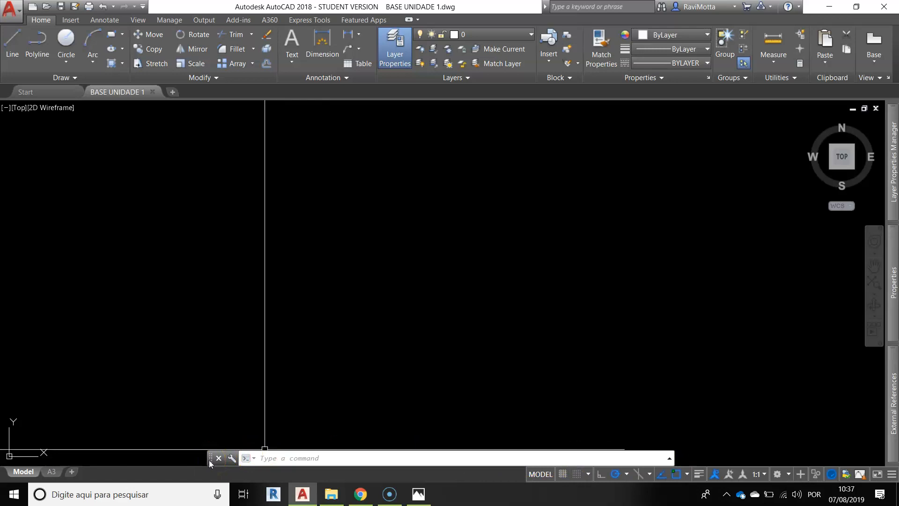
mouse_move(209, 459)
mouse_down()
mouse_move(230, 375)
mouse_move(218, 363)
mouse_move(161, 387)
mouse_move(156, 414)
mouse_move(239, 346)
mouse_move(177, 365)
mouse_move(153, 420)
mouse_move(159, 466)
mouse_up()
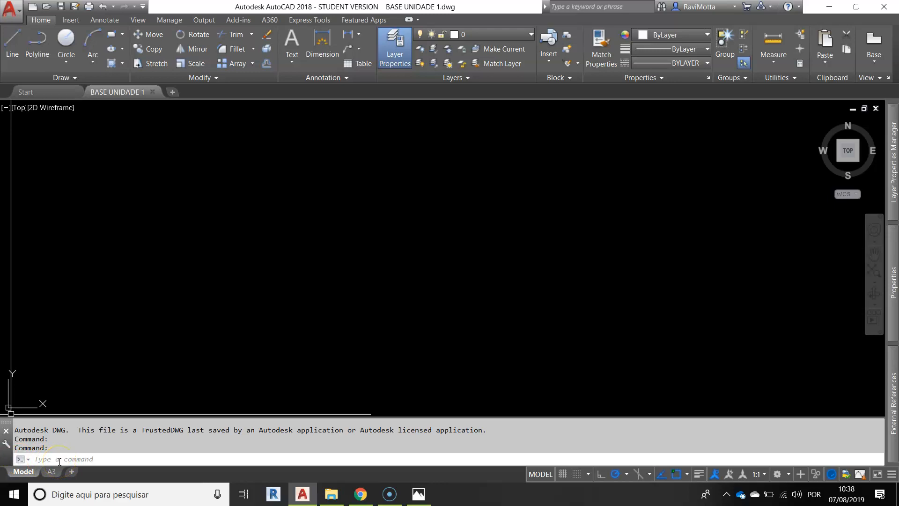
click(135, 455)
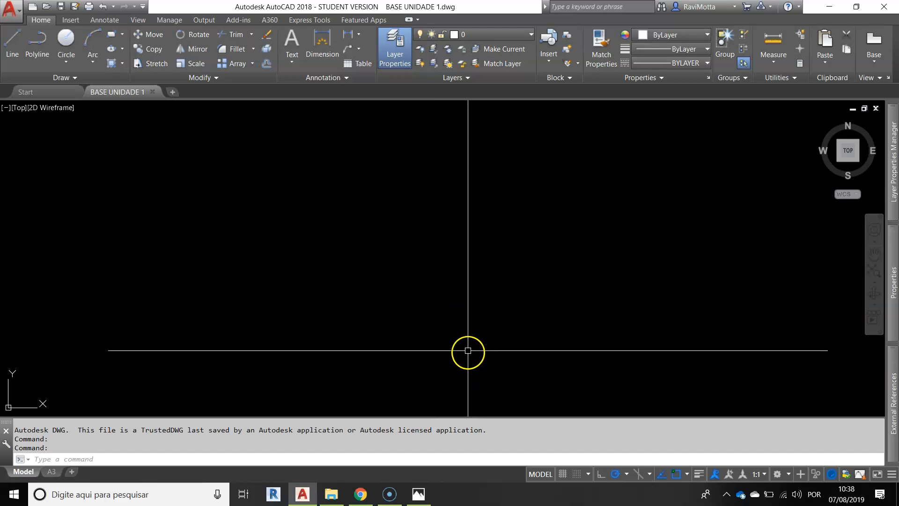
Step: Turn the drawing grid on and off again
click(562, 473)
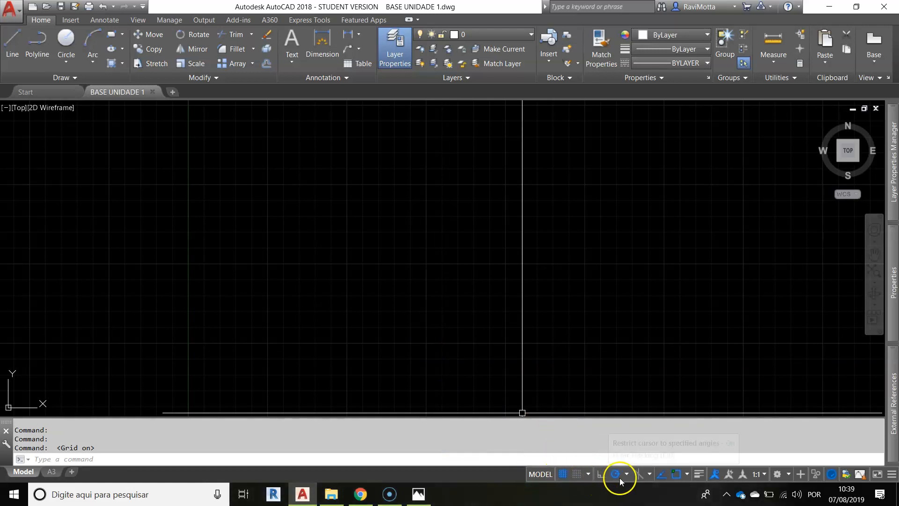
click(561, 474)
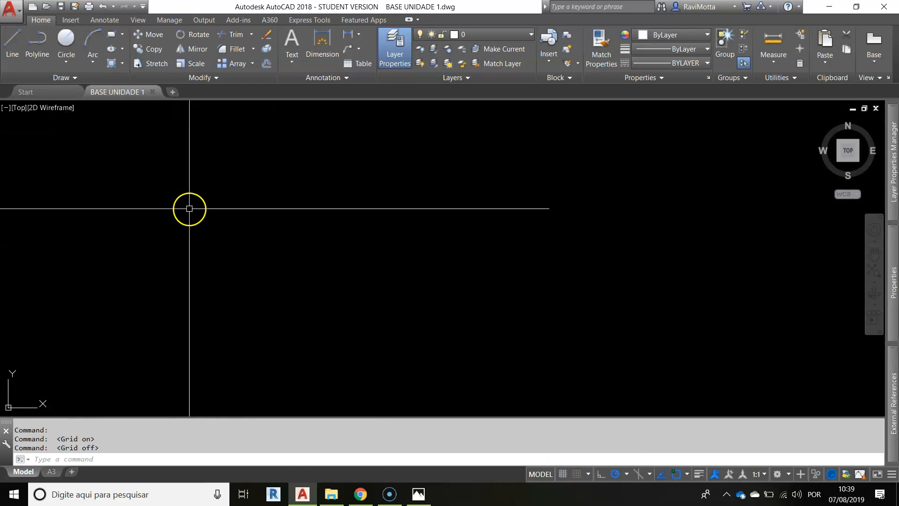
Step: Set both the insertion-scale source content units and target drawing units to Millimeters in the user preferences
click(14, 11)
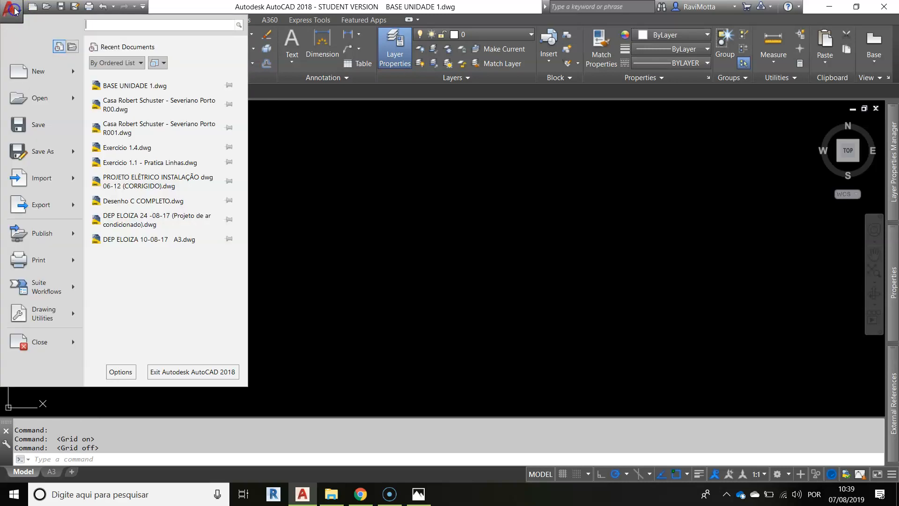
click(121, 372)
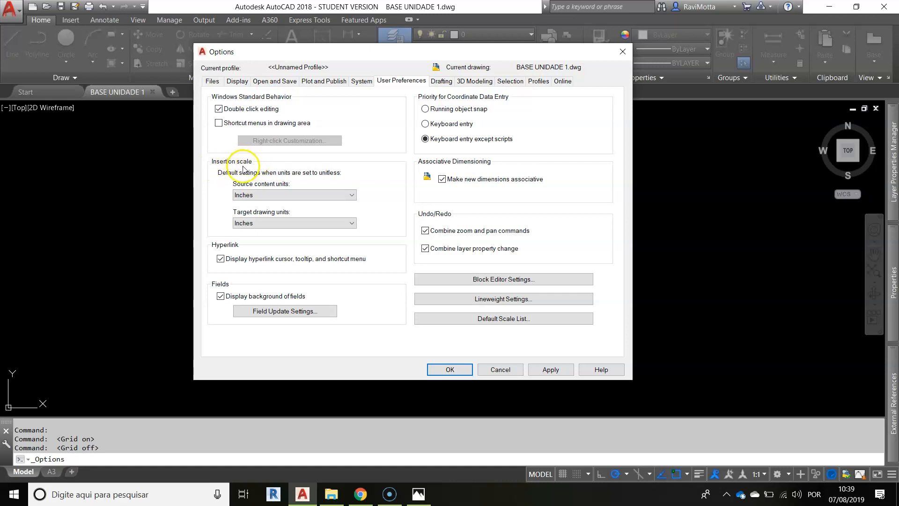
click(351, 196)
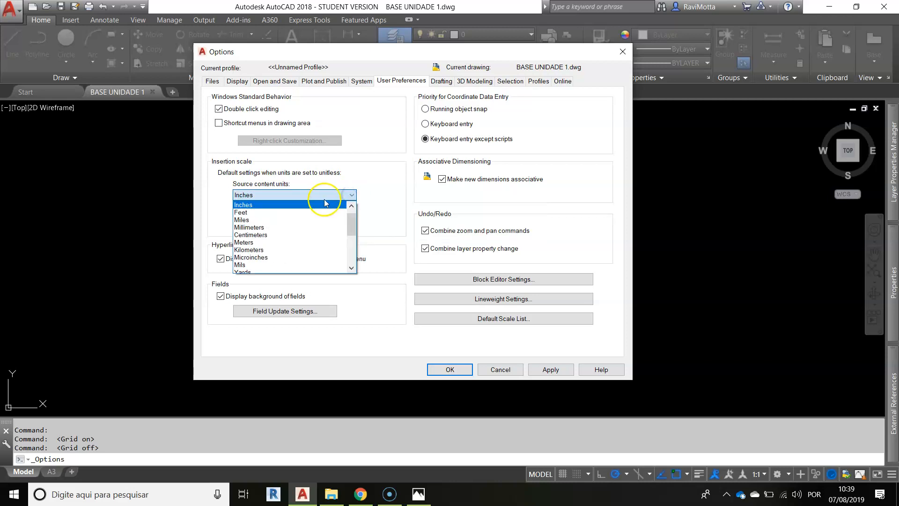
click(251, 235)
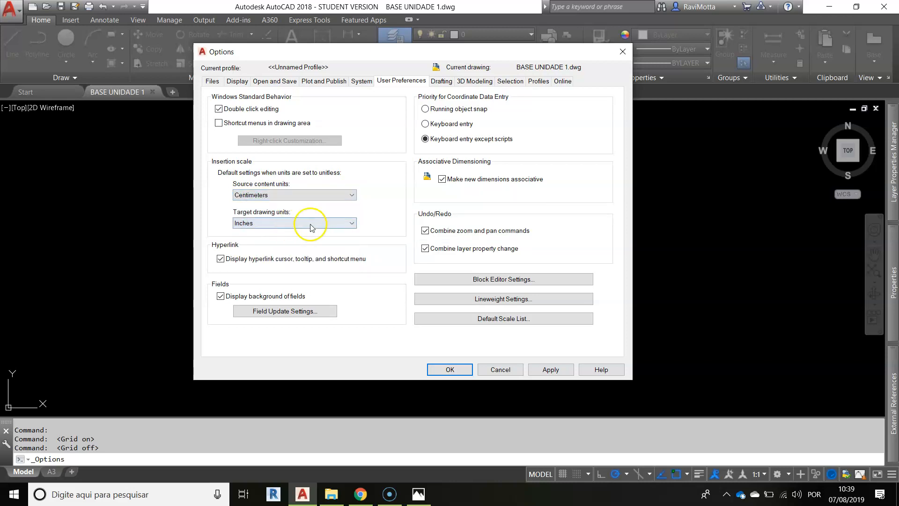
click(351, 195)
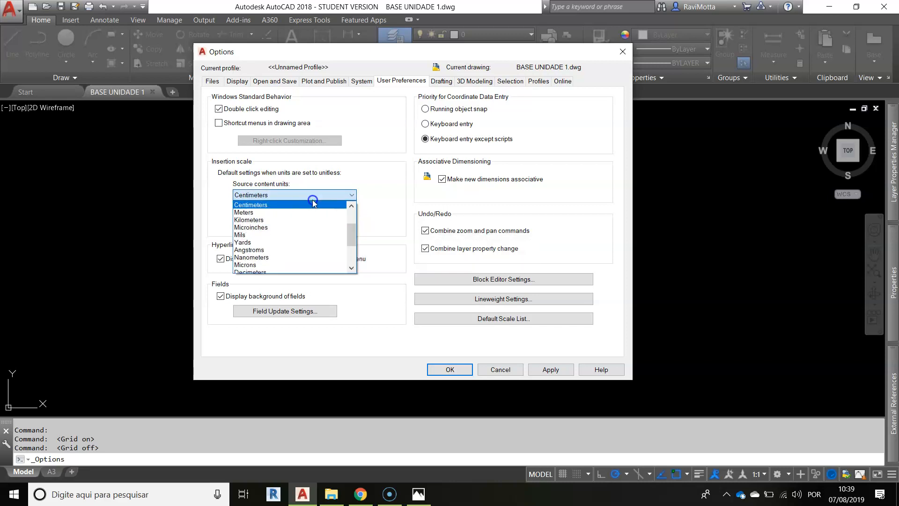
scroll(255, 220, up, 1)
click(255, 219)
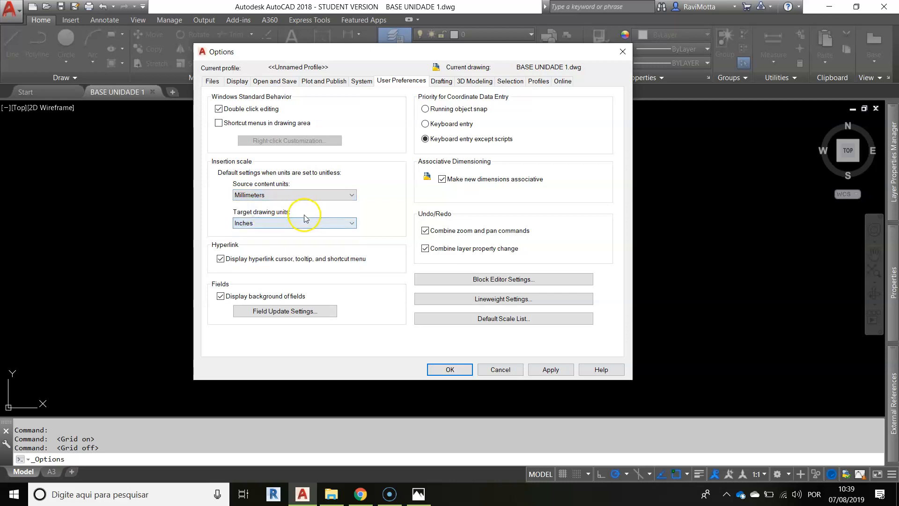
click(305, 221)
click(257, 257)
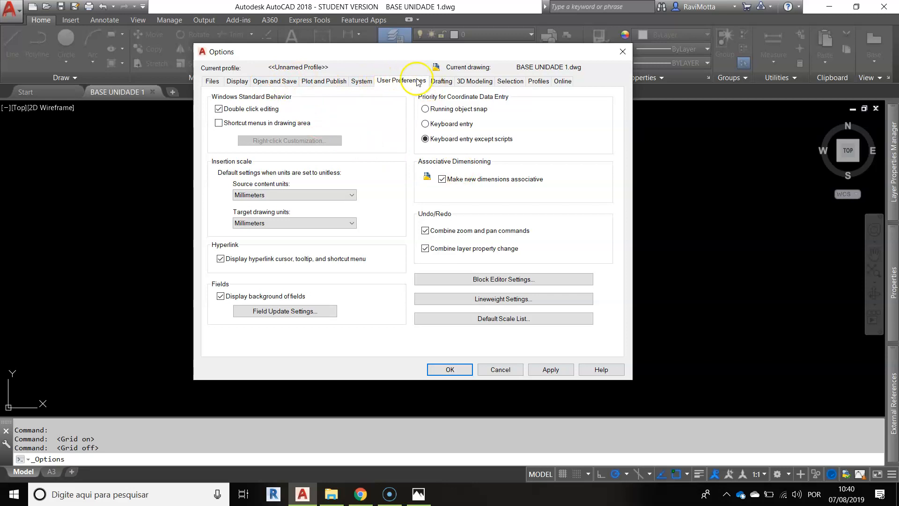
Step: Set the default save format to AutoCAD 2010/LT2010 Drawing (*.dwg) in the program options
click(276, 85)
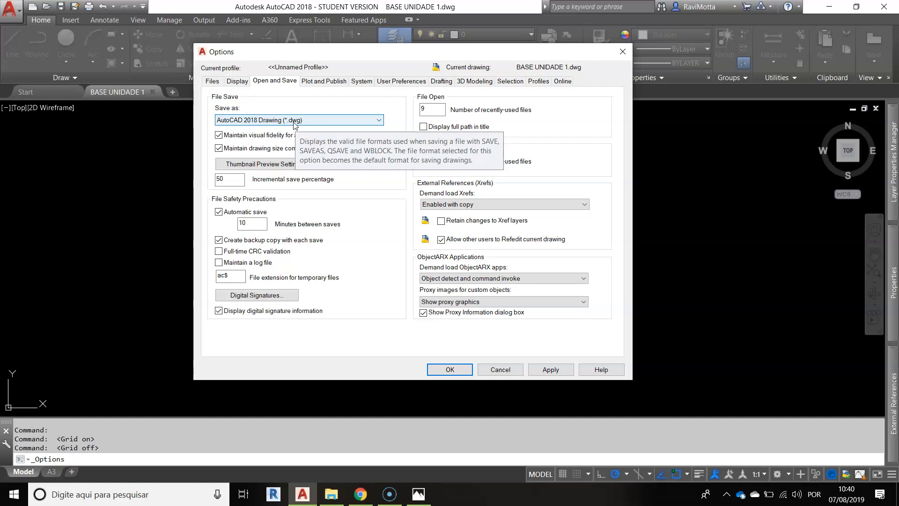
click(321, 120)
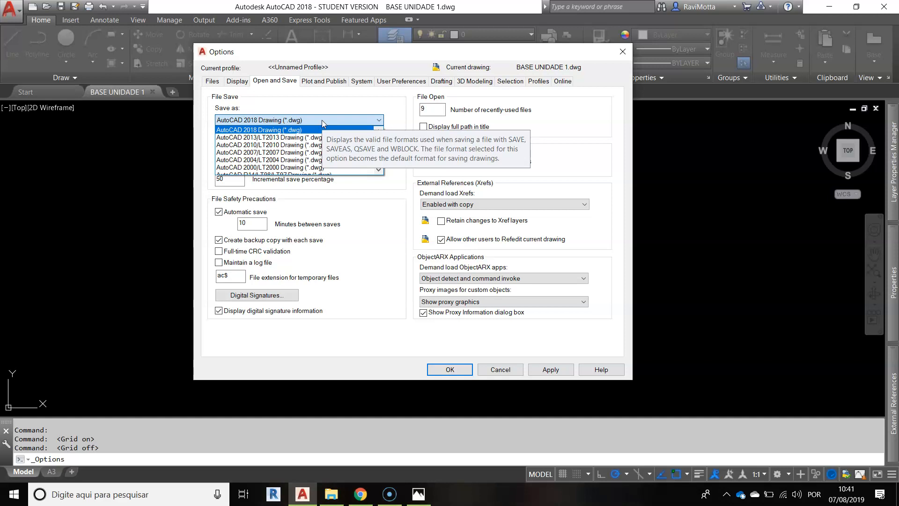
click(270, 146)
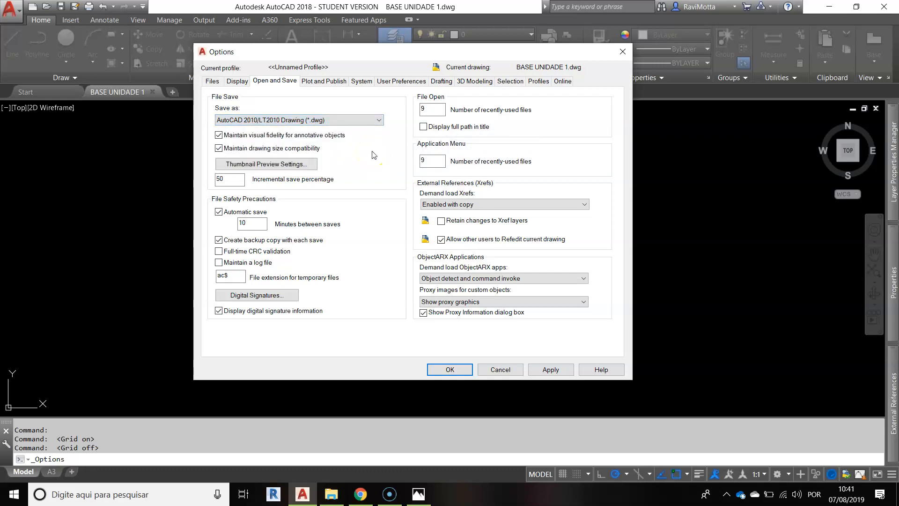
click(370, 149)
Step: Set the automatic save interval to 5 minutes, apply it, and reopen the options to check the interval
drag(261, 223, 223, 222)
text(5)
key(Return)
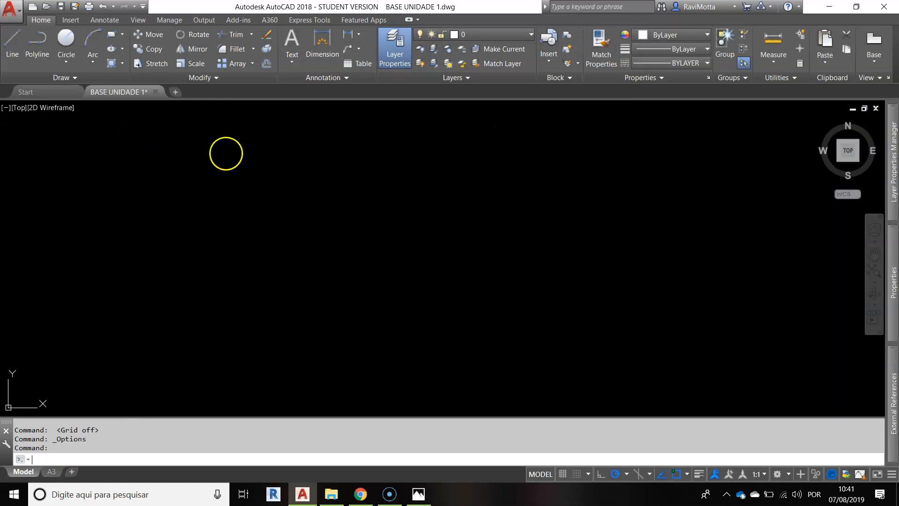
key(Return)
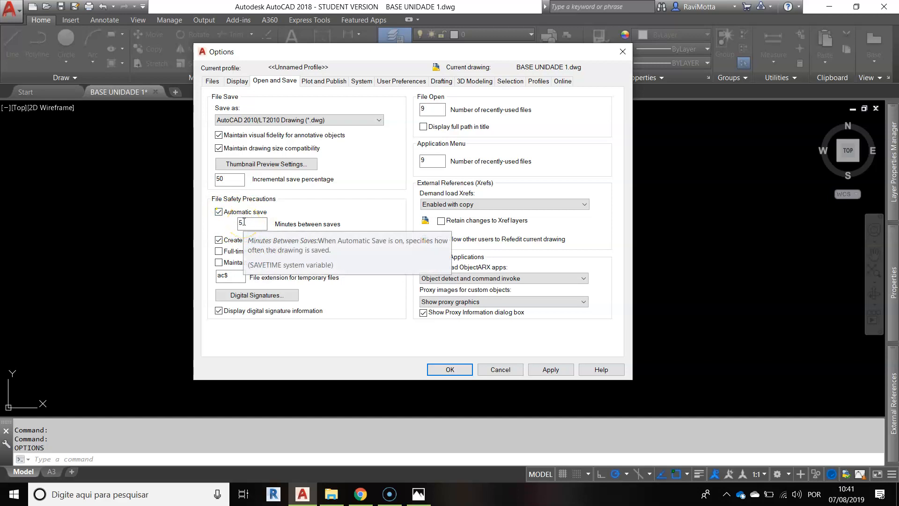
double_click(255, 225)
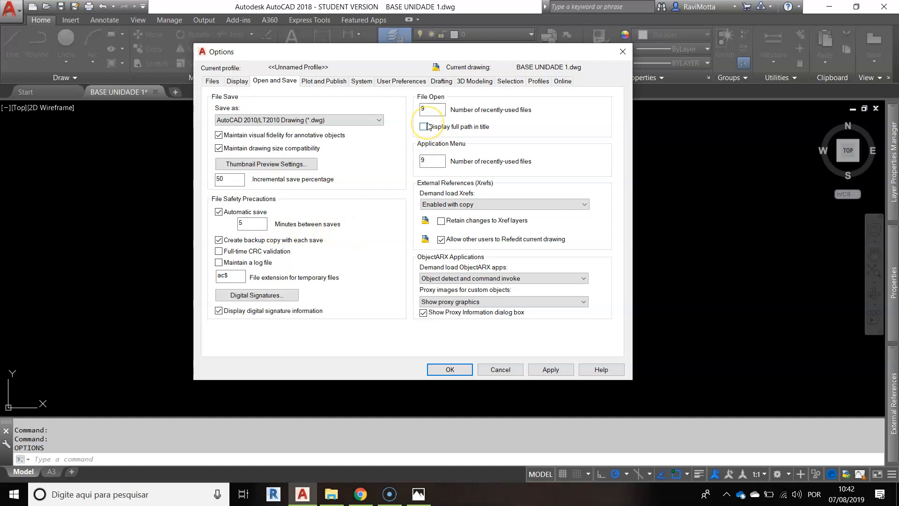
Step: Set the crosshair size to 100 in the display options and confirm
click(237, 81)
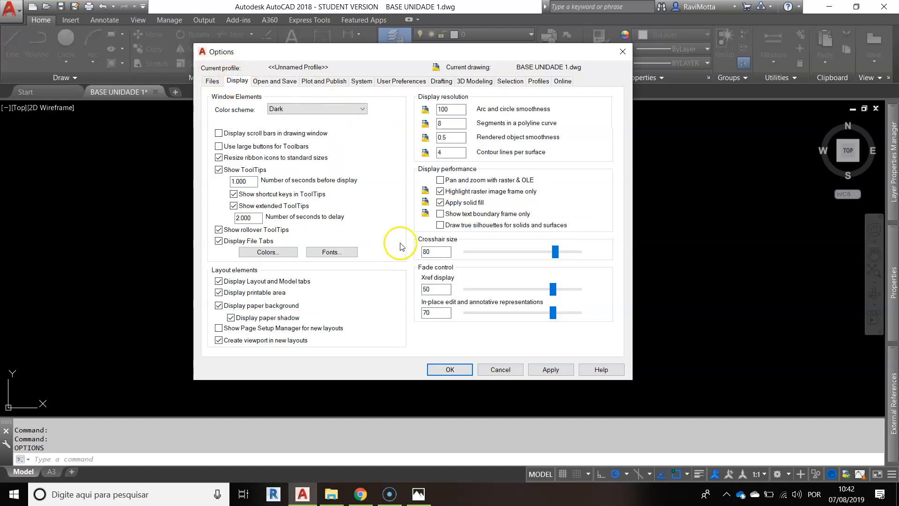
drag(323, 54, 154, 41)
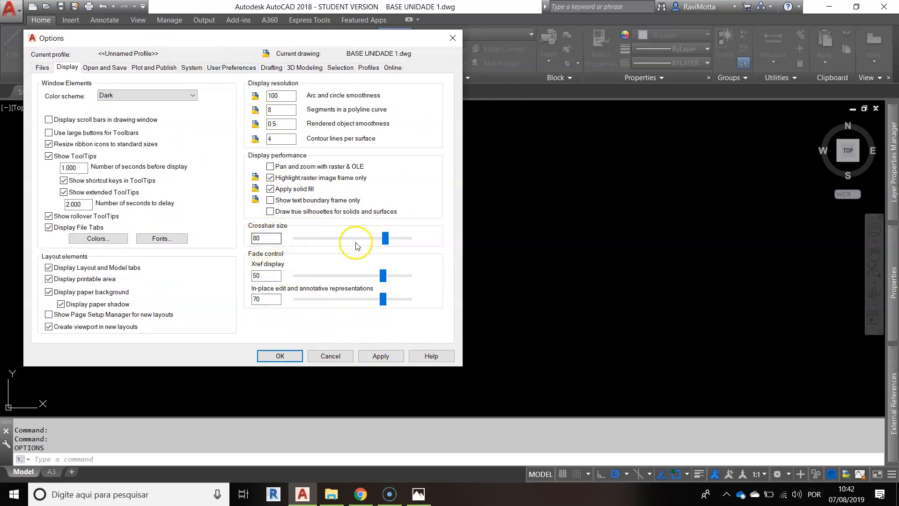
click(384, 239)
drag(399, 241, 408, 239)
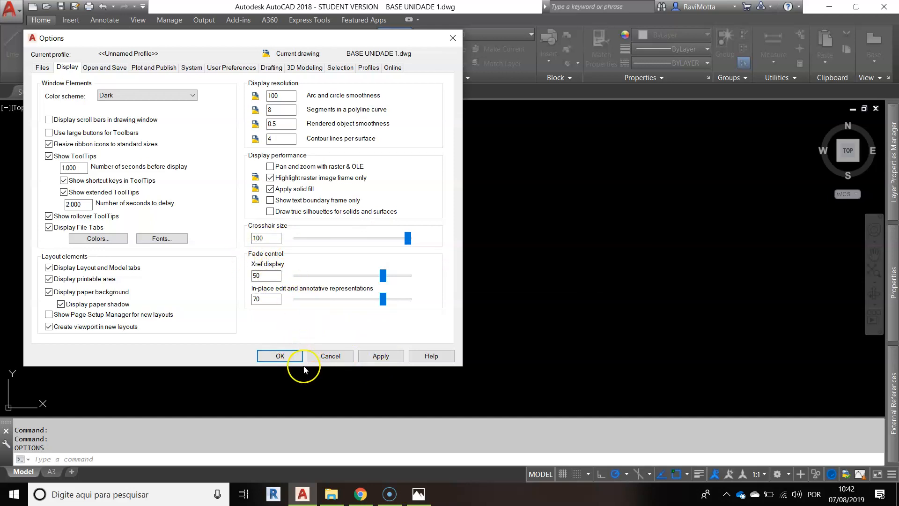
click(281, 356)
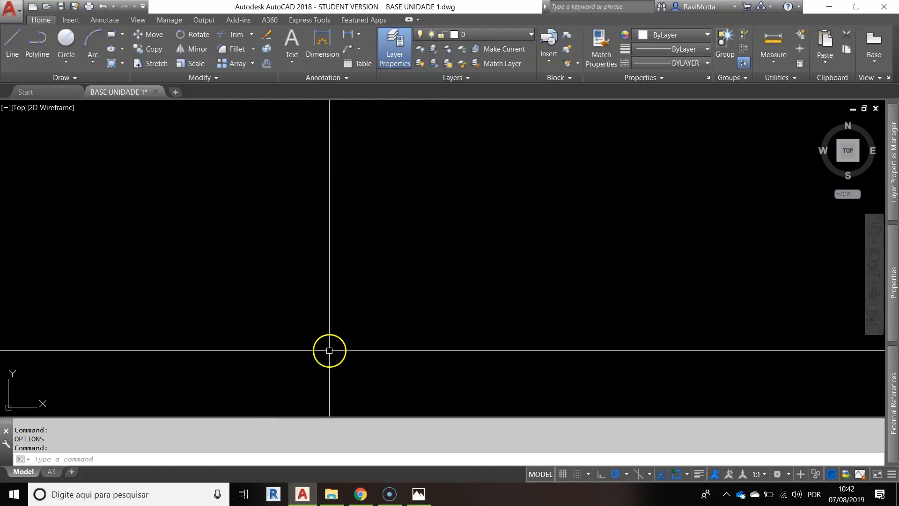
Step: Enable shortcut menus in the drawing area in the user preferences and open the right-click customization settings
key(Return)
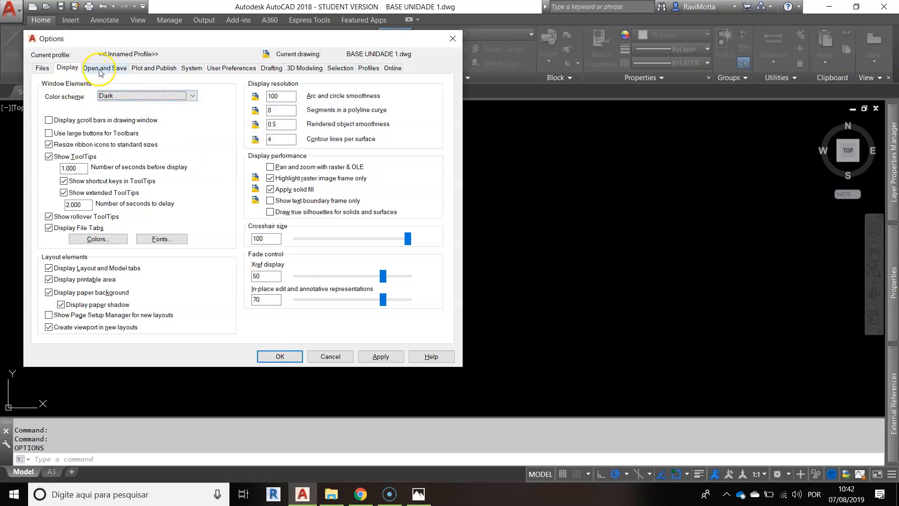
click(238, 69)
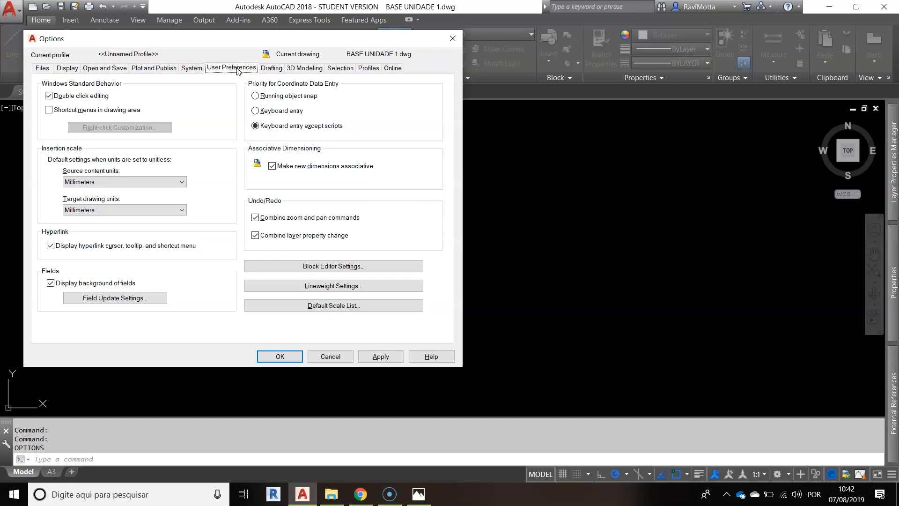
click(50, 111)
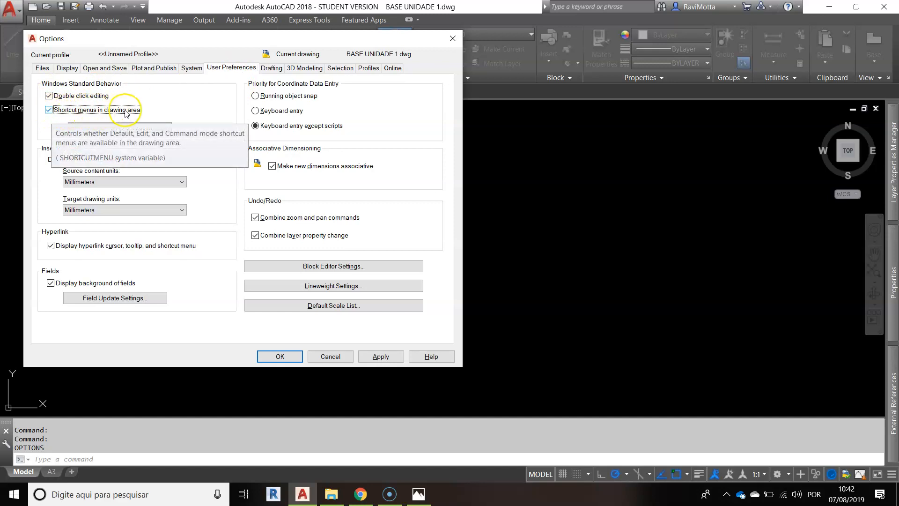
click(49, 110)
click(51, 112)
click(120, 127)
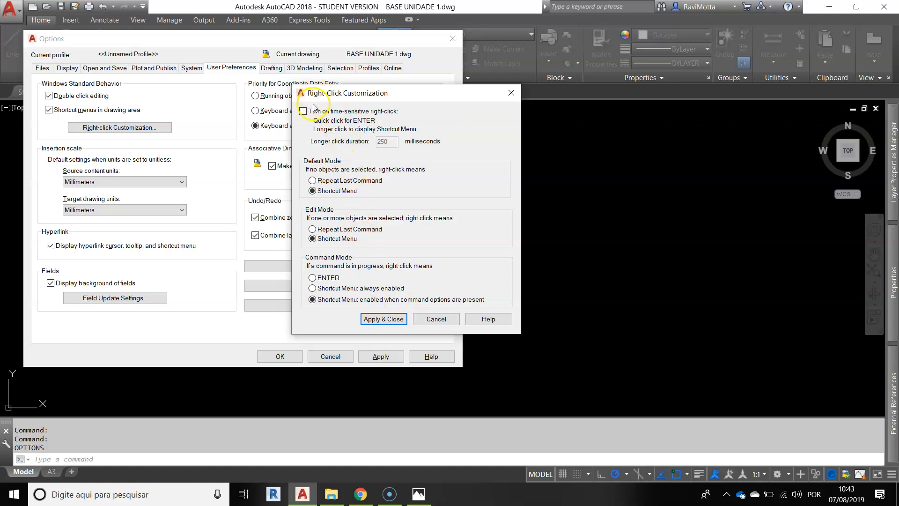
Step: Set right-click to Repeat Last Command in default and edit modes and ENTER in command mode, and apply the customization
click(312, 181)
click(311, 229)
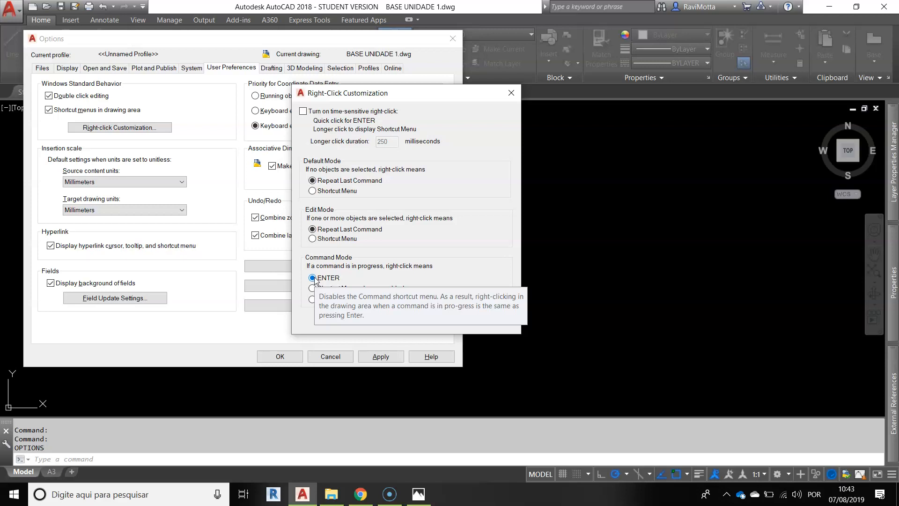
click(320, 182)
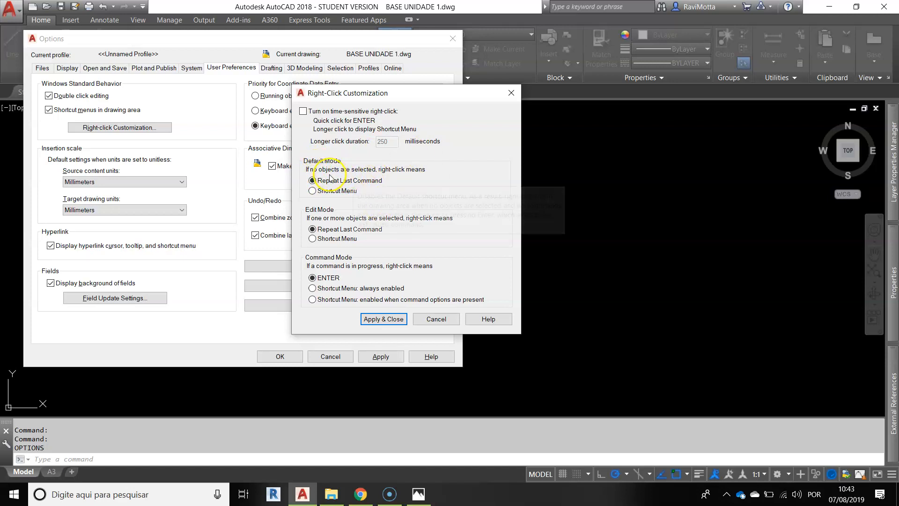
mouse_move(331, 186)
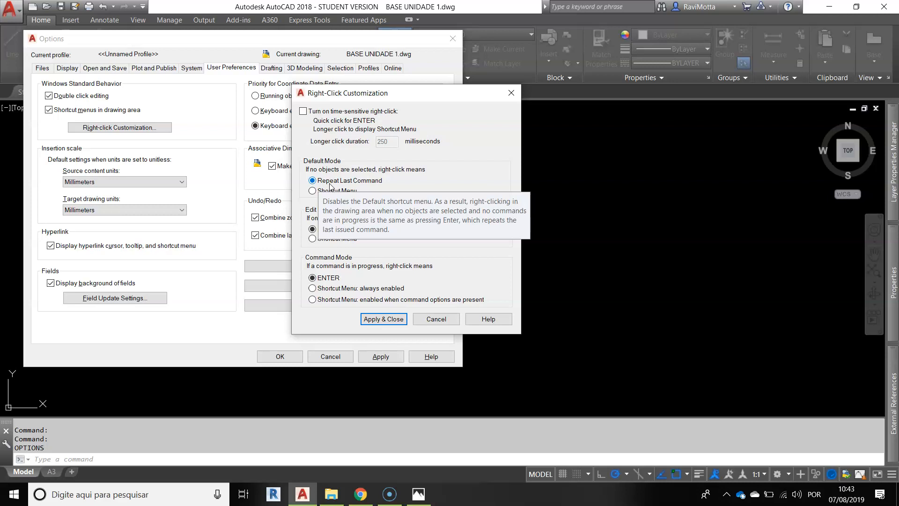
click(347, 190)
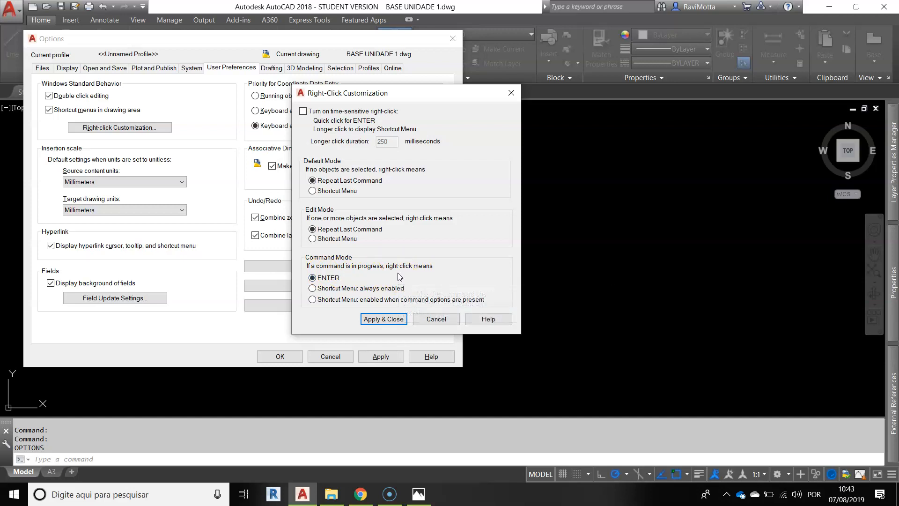
click(395, 261)
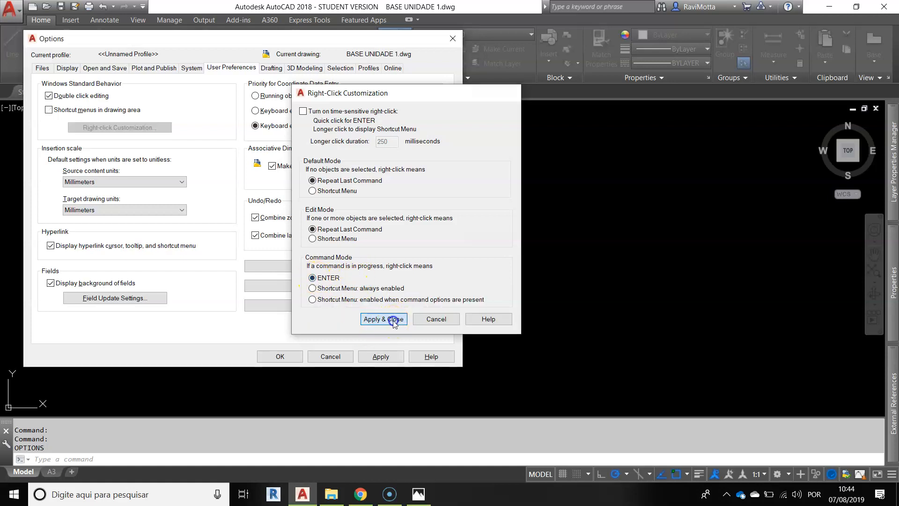
click(392, 315)
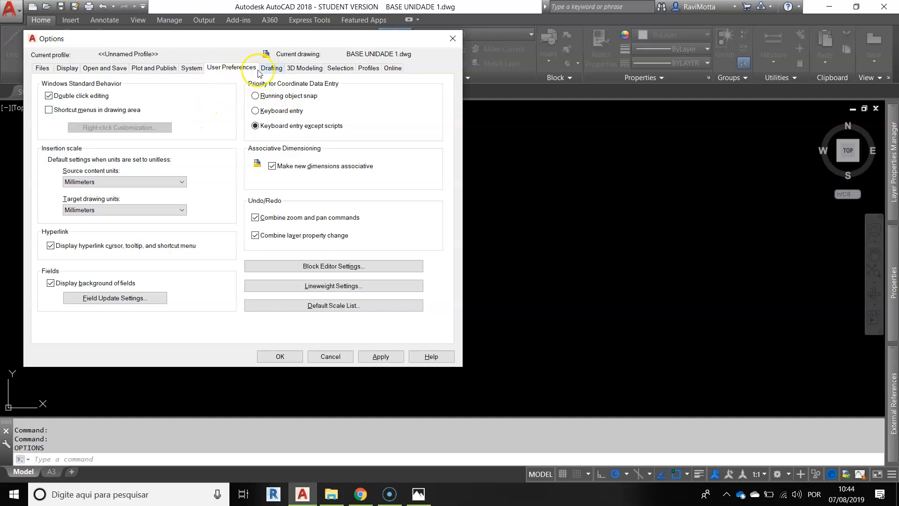
Step: Reduce the aperture size slightly in the drafting options and apply the change
click(272, 68)
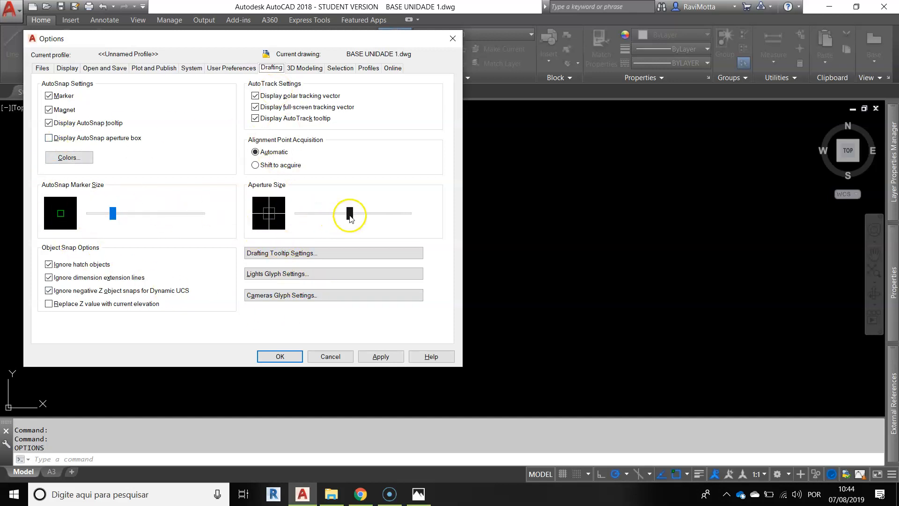
drag(350, 216, 335, 214)
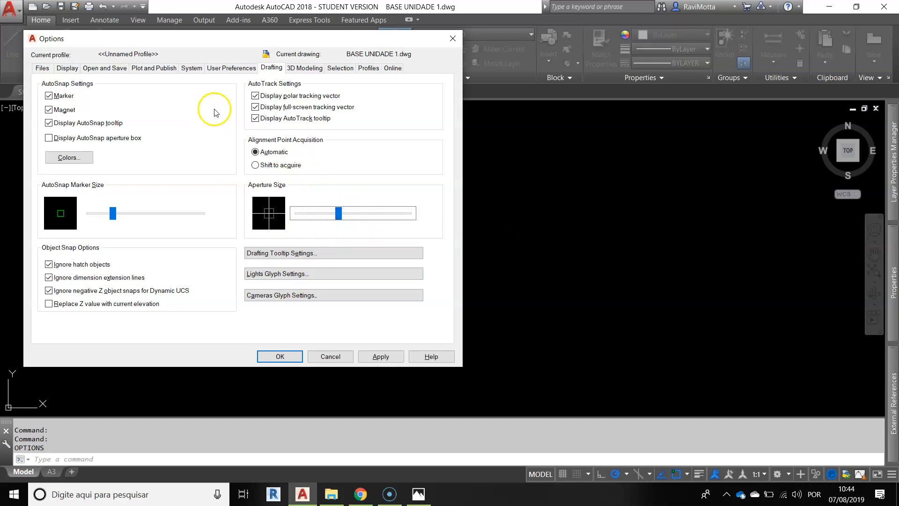
click(336, 215)
drag(329, 217, 332, 217)
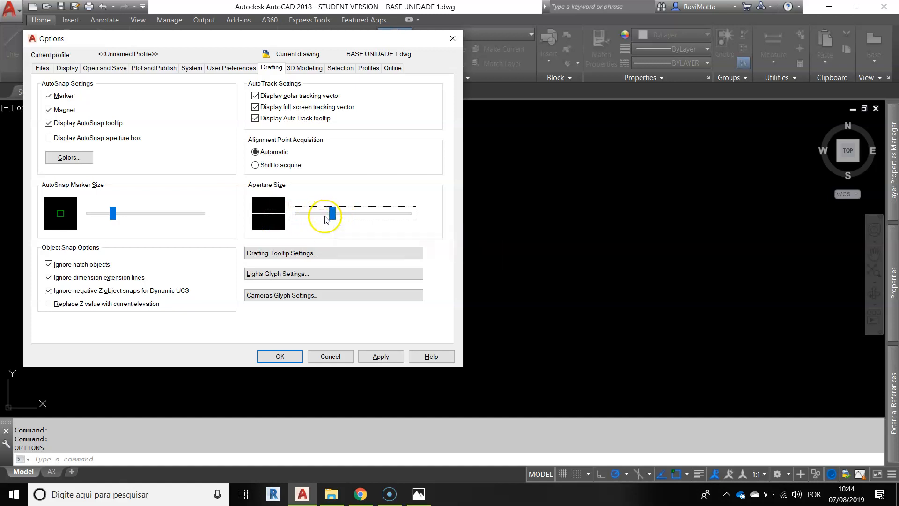
click(387, 357)
click(284, 356)
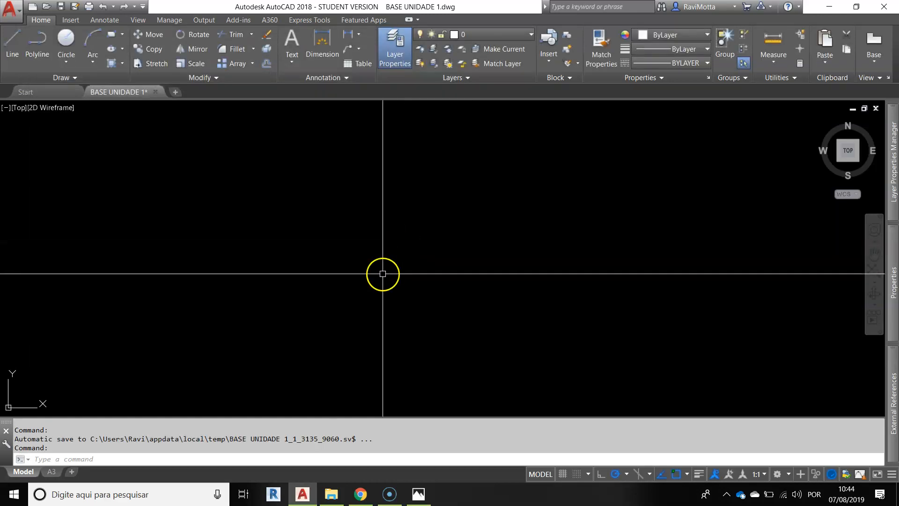
Step: Enlarge the aperture size in the drafting options, raising it to the maximum, and apply and confirm the change
key(Return)
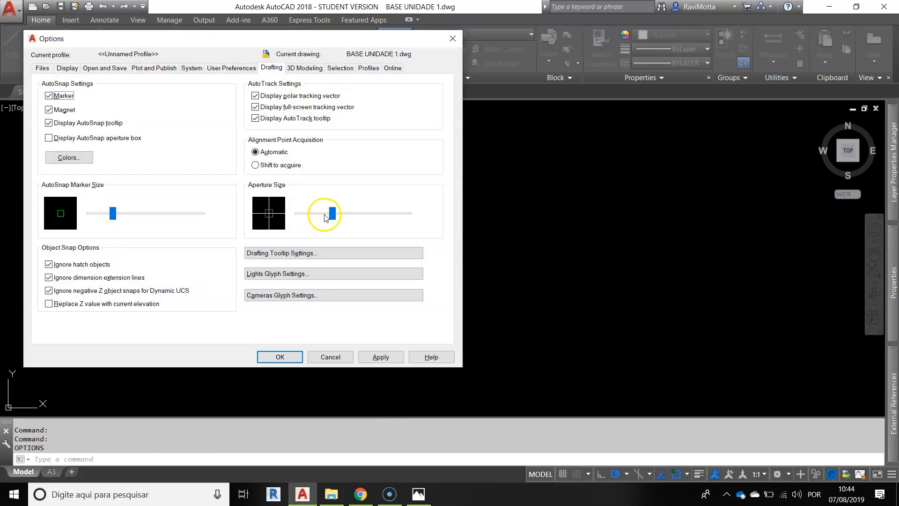
drag(333, 213, 395, 213)
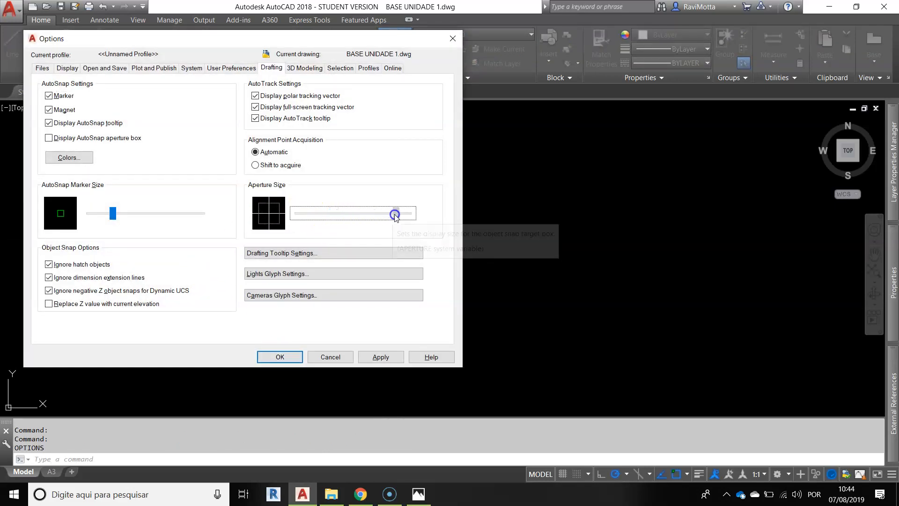
click(279, 358)
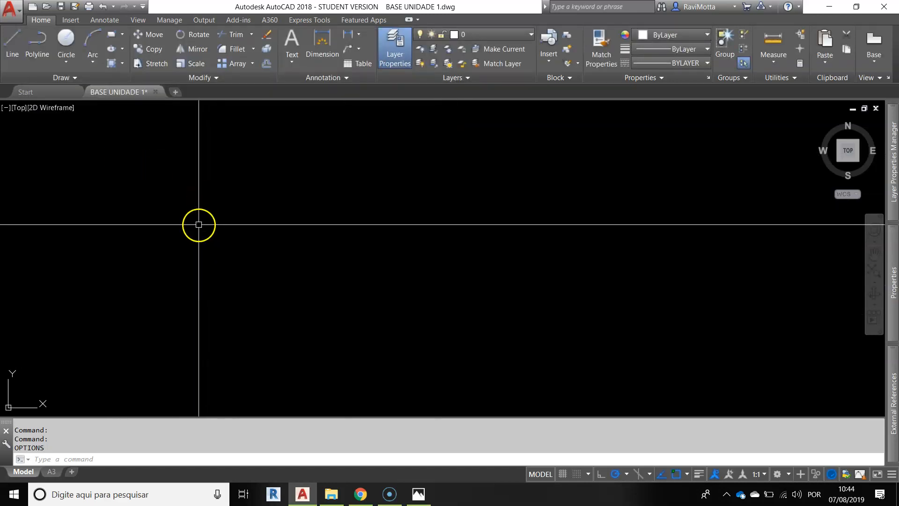
key(Return)
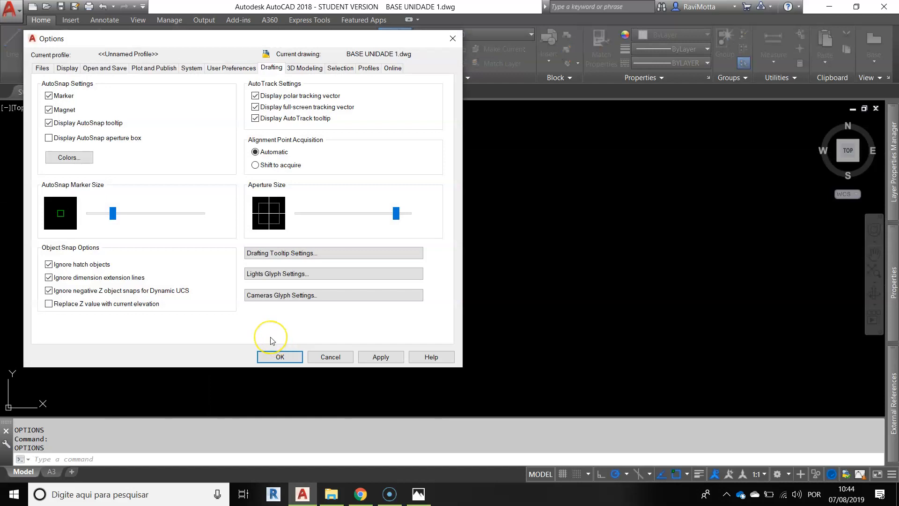
drag(396, 216, 428, 217)
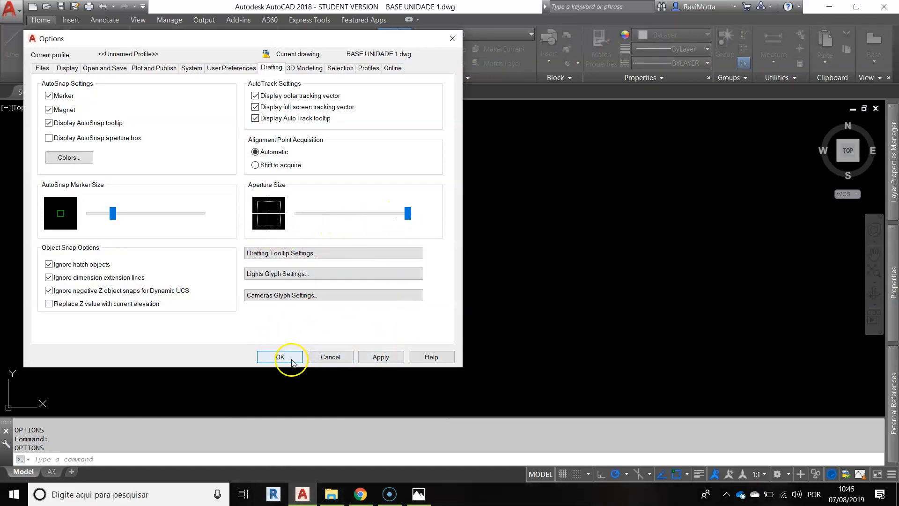
click(381, 356)
click(286, 357)
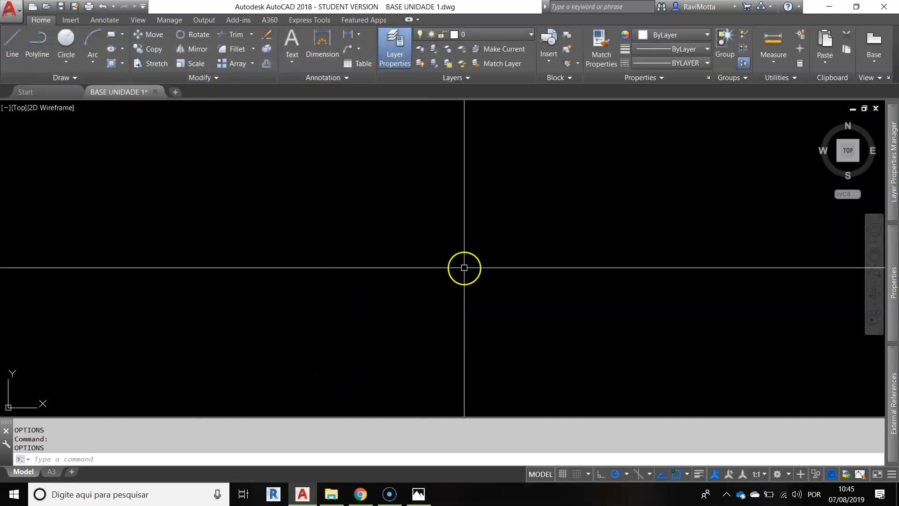
Step: Try a smaller pickbox size in the selection options and set it back to its original size
key(space)
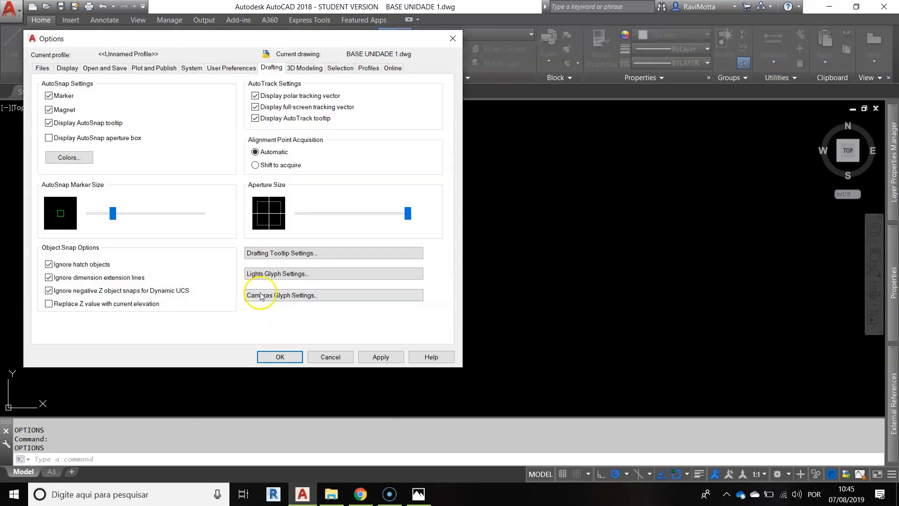
click(305, 68)
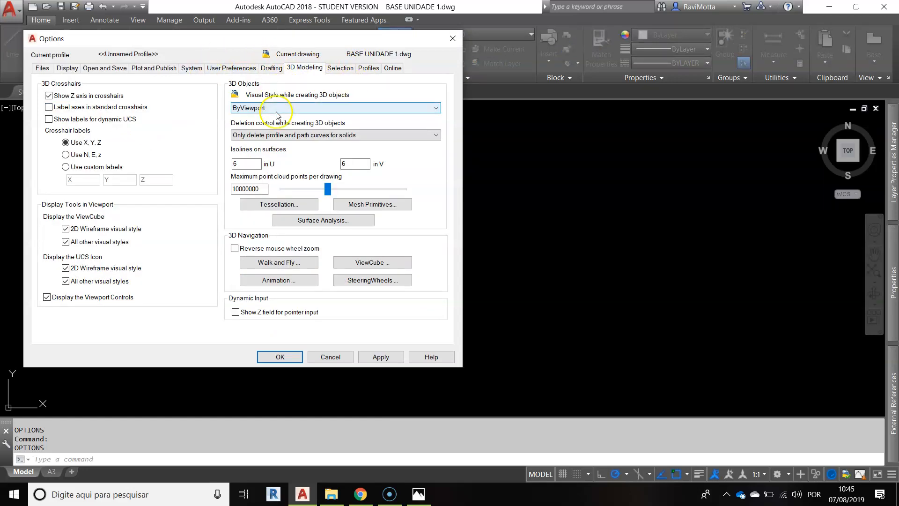
click(341, 71)
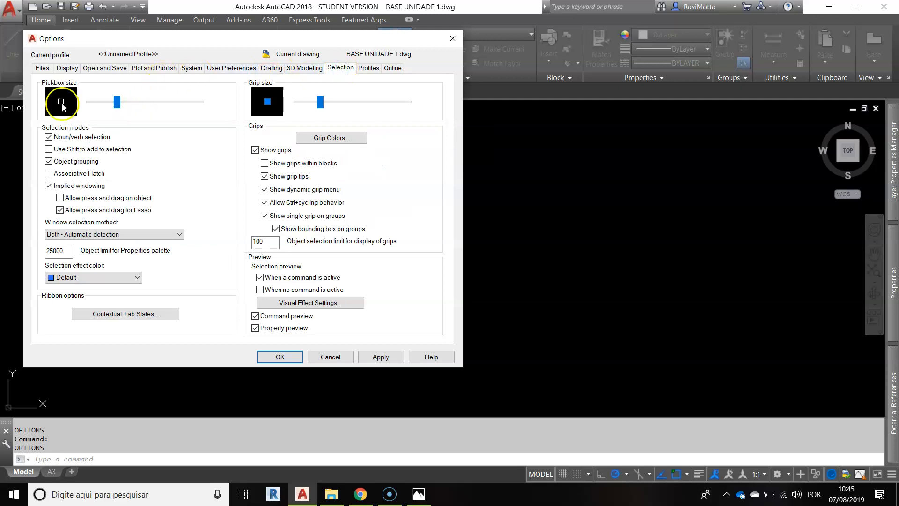
drag(116, 104, 93, 102)
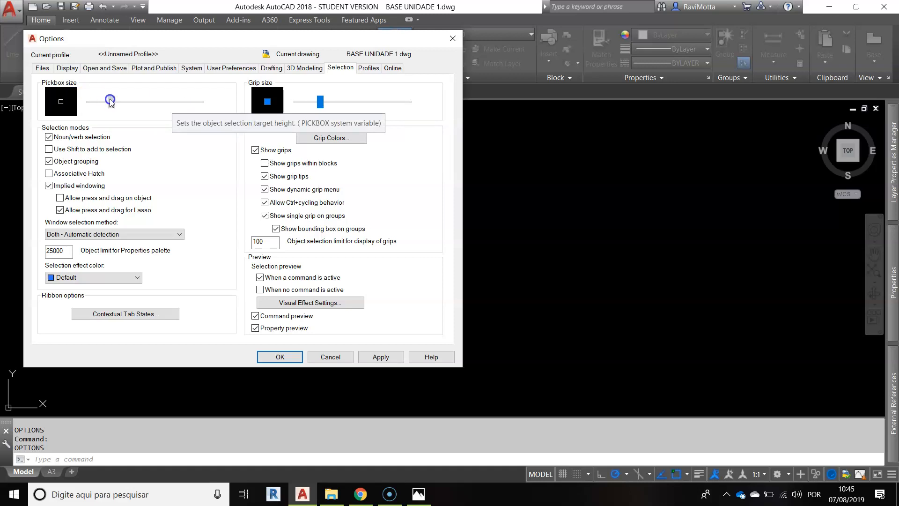
drag(120, 102, 118, 103)
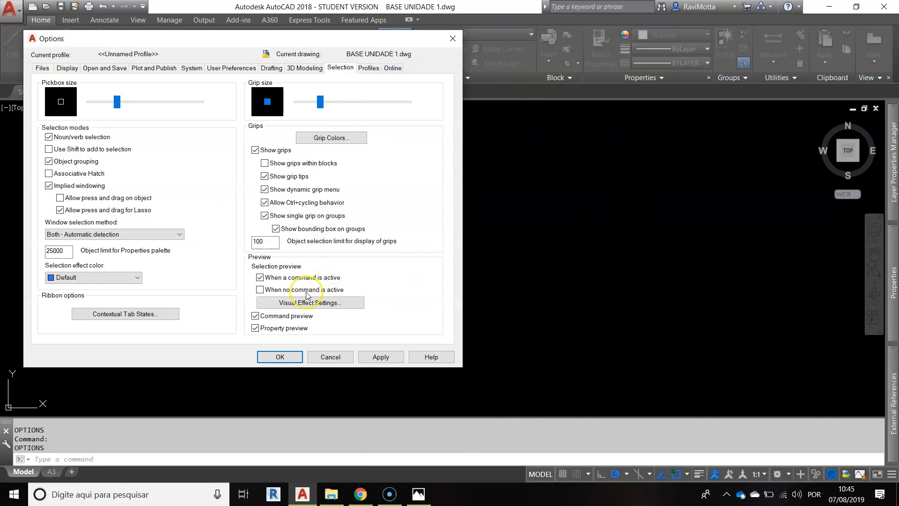
Step: Review the selection preview's visual effect settings, the file locations and the display options, and confirm the options
click(260, 289)
click(309, 303)
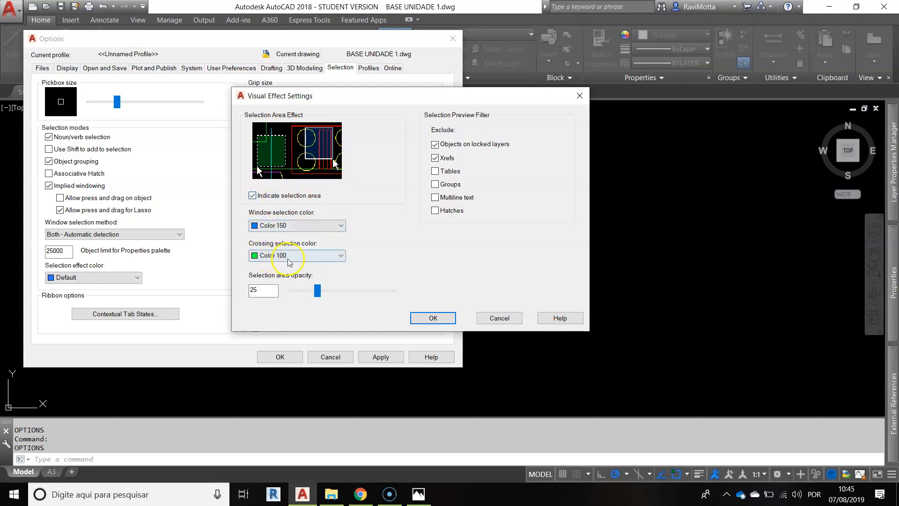
click(429, 317)
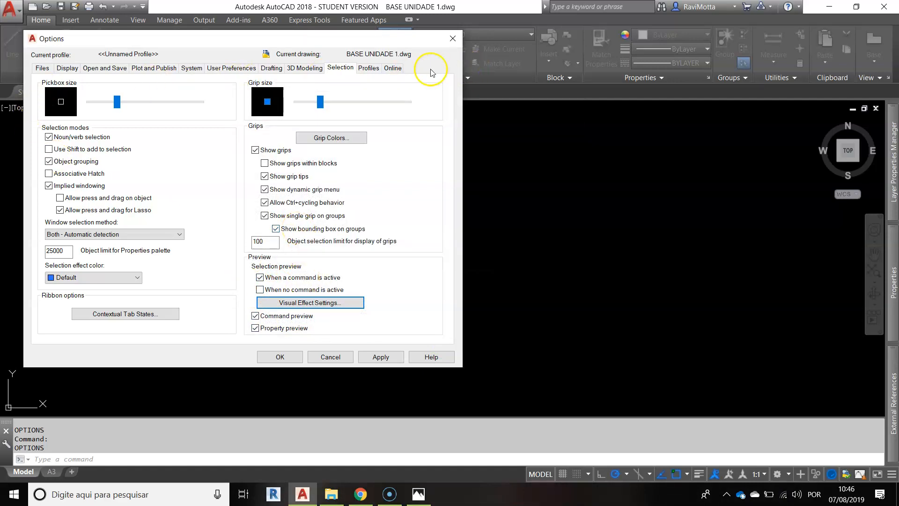
click(42, 68)
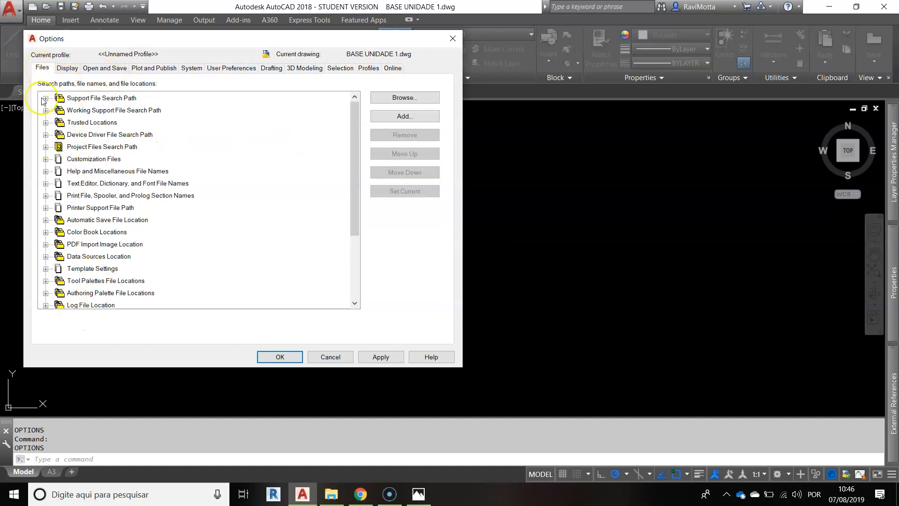
click(68, 68)
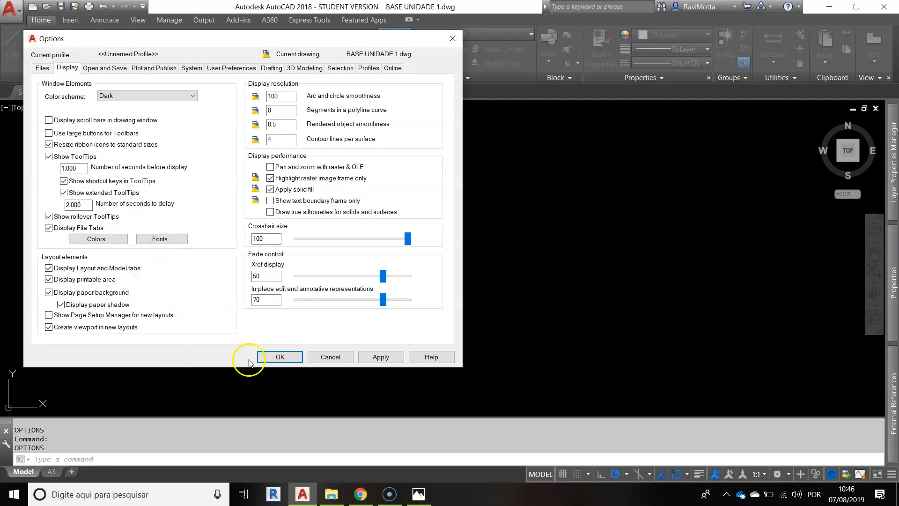
click(280, 357)
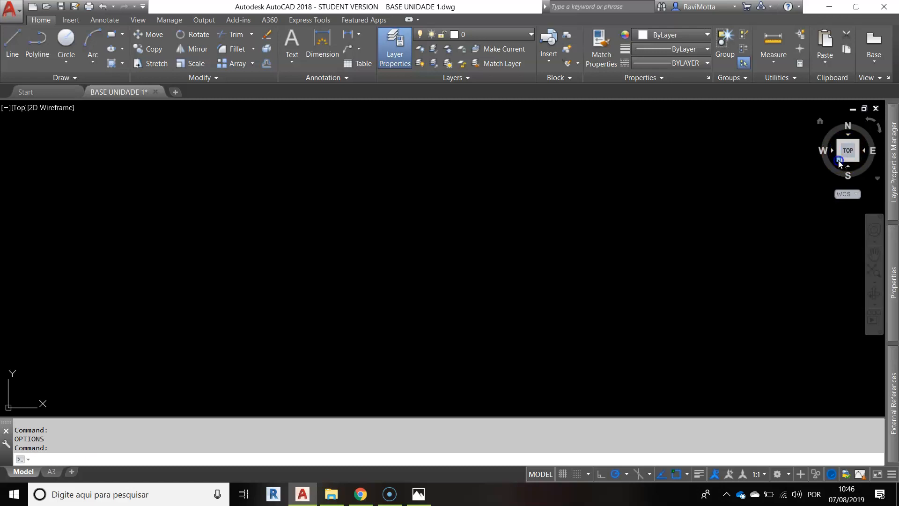
Step: View the drawing from the southwest isometric direction and return to the top view
click(839, 162)
mouse_move(83, 359)
middle_down()
mouse_move(12, 395)
mouse_move(46, 409)
mouse_move(308, 243)
mouse_move(219, 292)
middle_up()
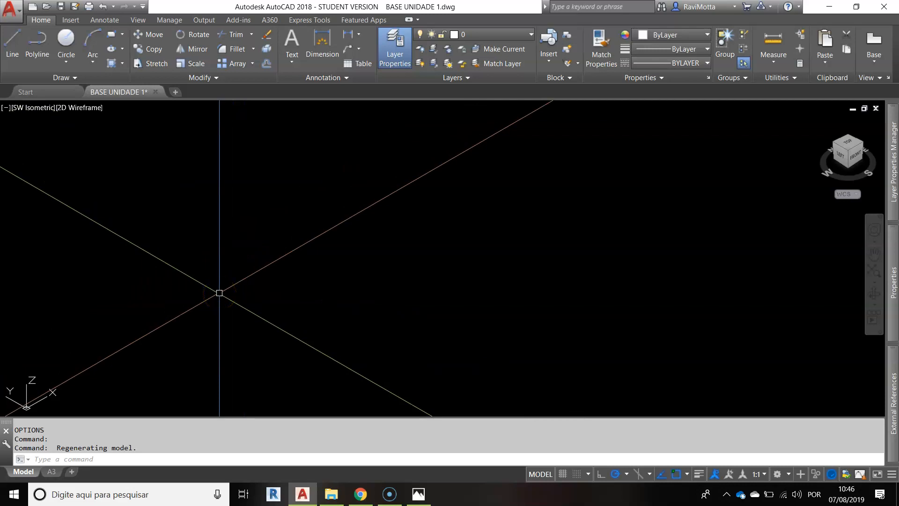
middle_drag(219, 293, 847, 144)
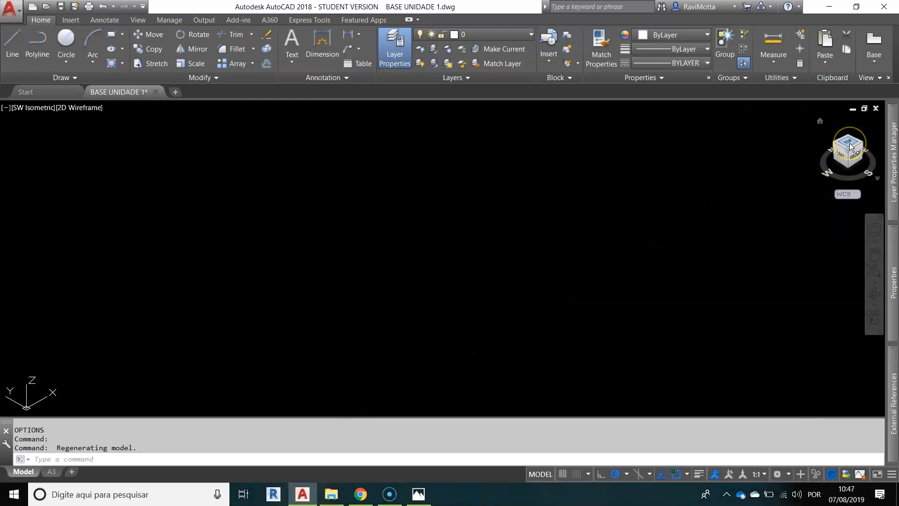
click(850, 146)
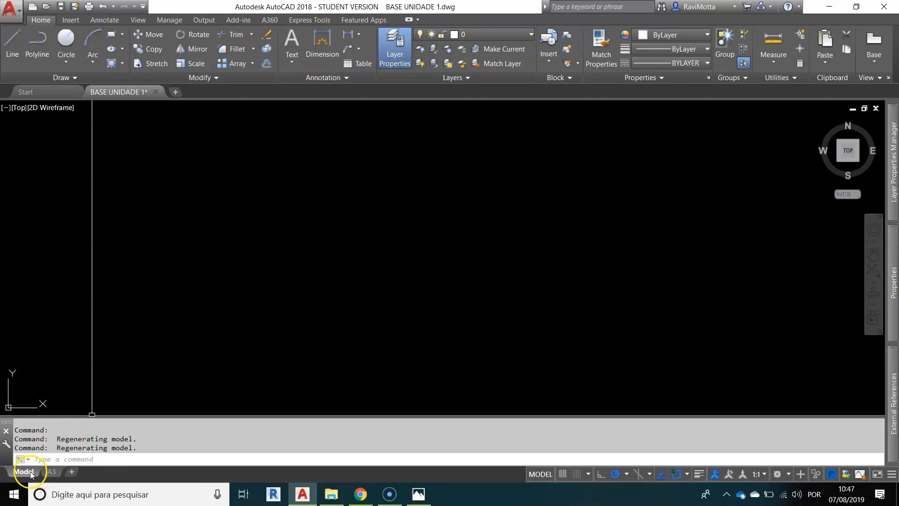
Step: Examine the A3 layout sheet with its border and title block, and return to model space
mouse_move(57, 475)
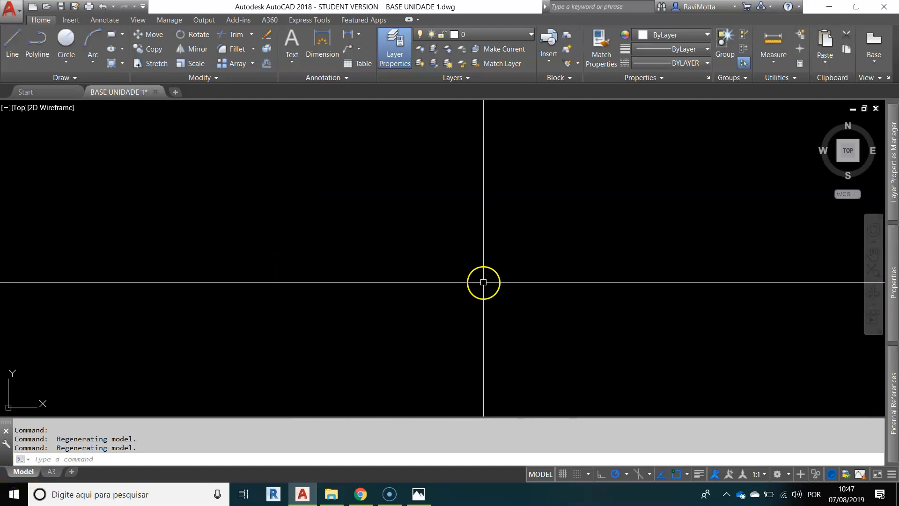
click(50, 472)
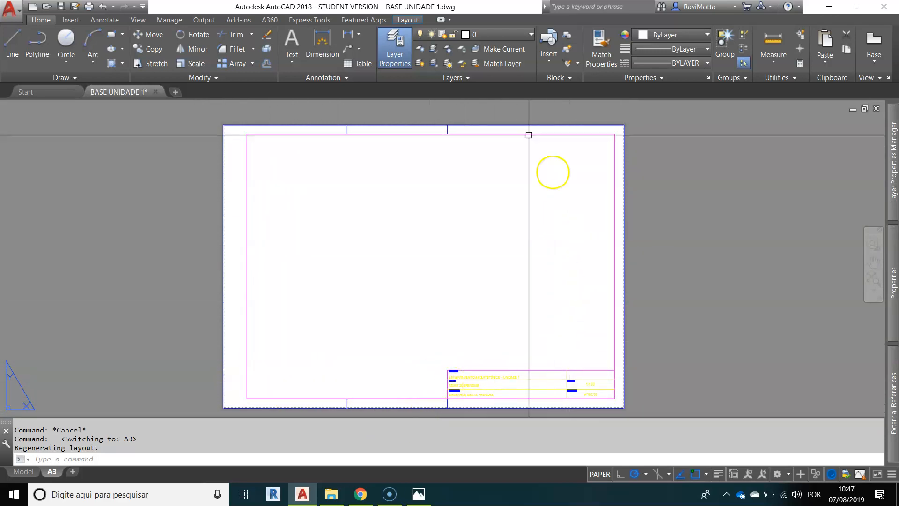
click(22, 471)
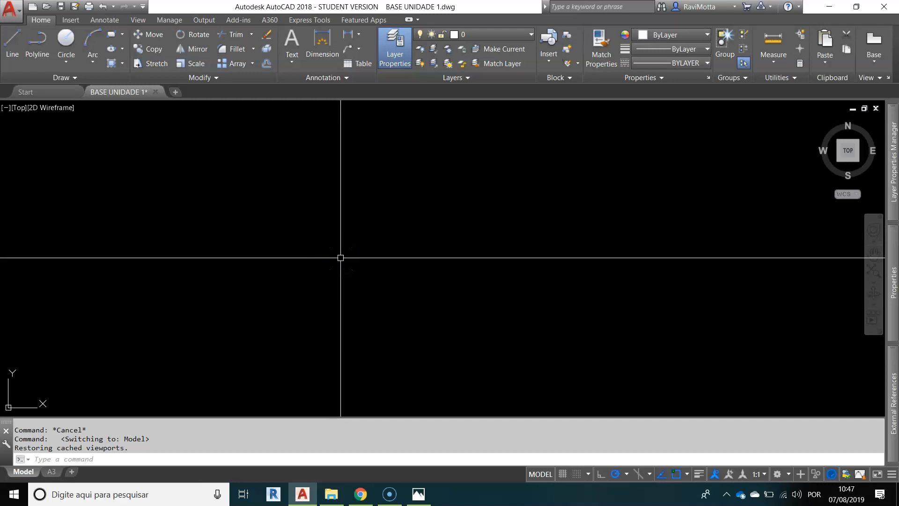
click(360, 238)
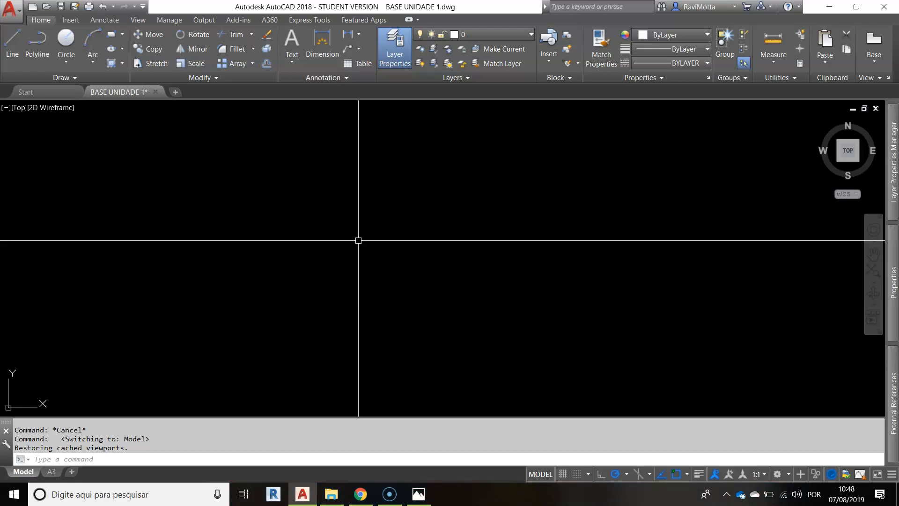
click(368, 238)
click(52, 470)
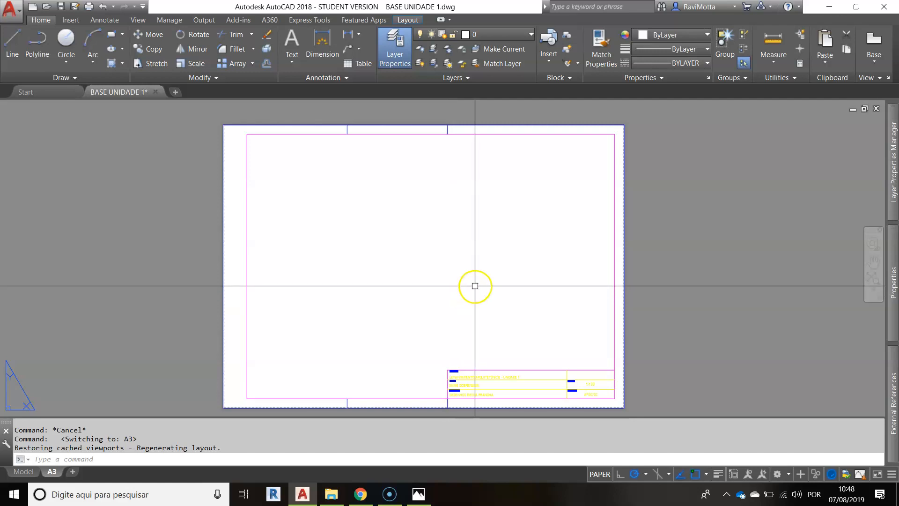
click(23, 472)
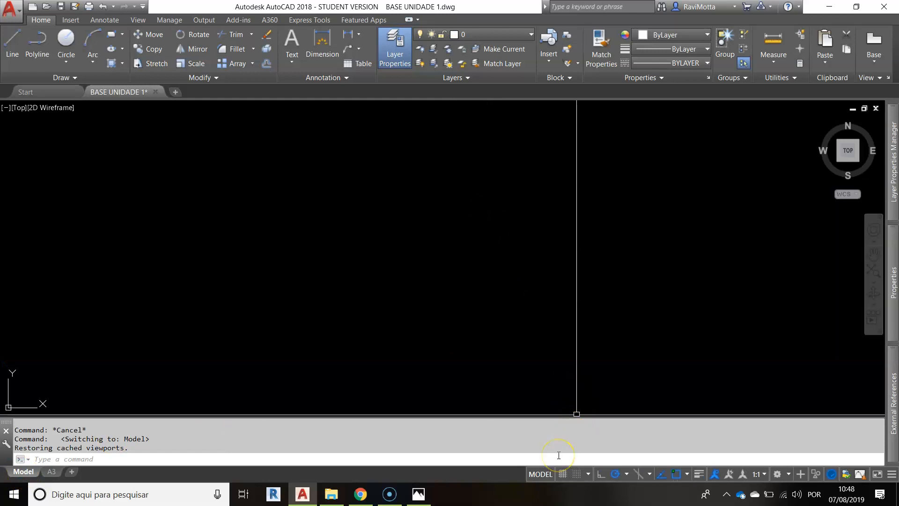
click(576, 429)
click(571, 427)
click(576, 435)
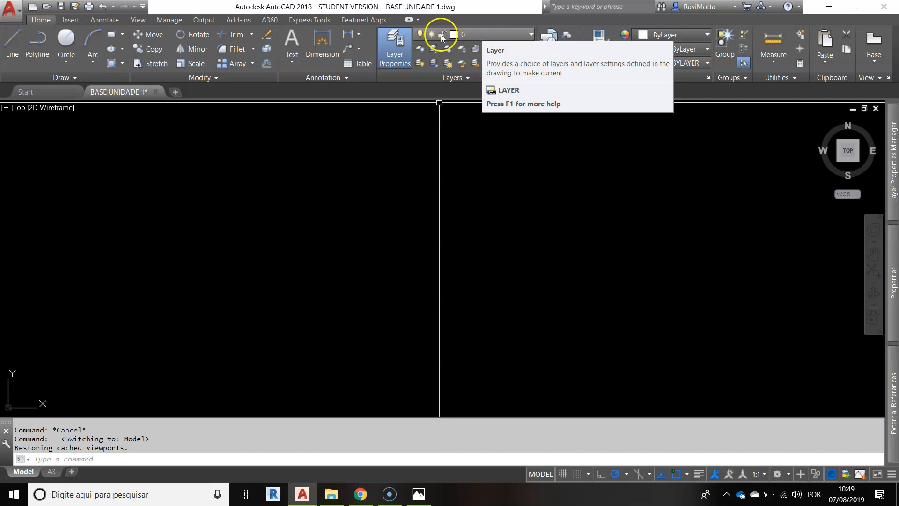
Step: Check the drawing's list of existing layers and the A3 layout, and return to model space
click(530, 34)
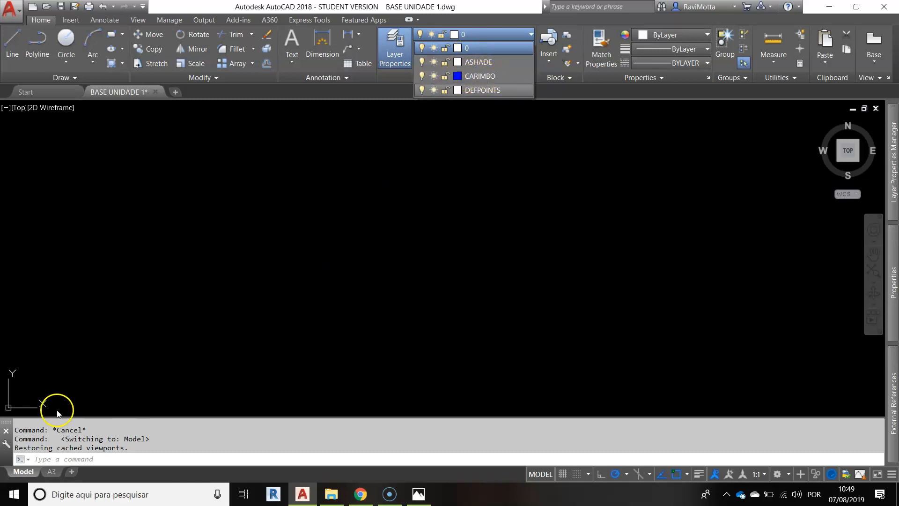
click(53, 473)
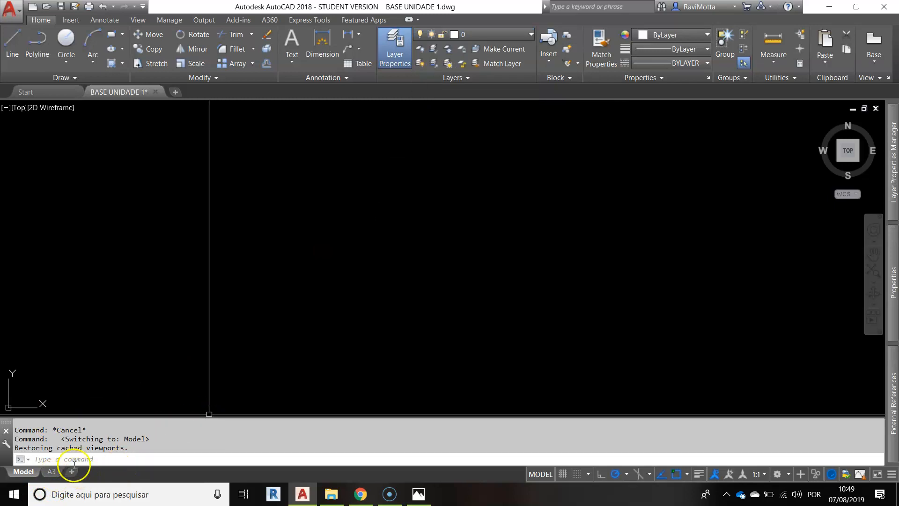
click(51, 472)
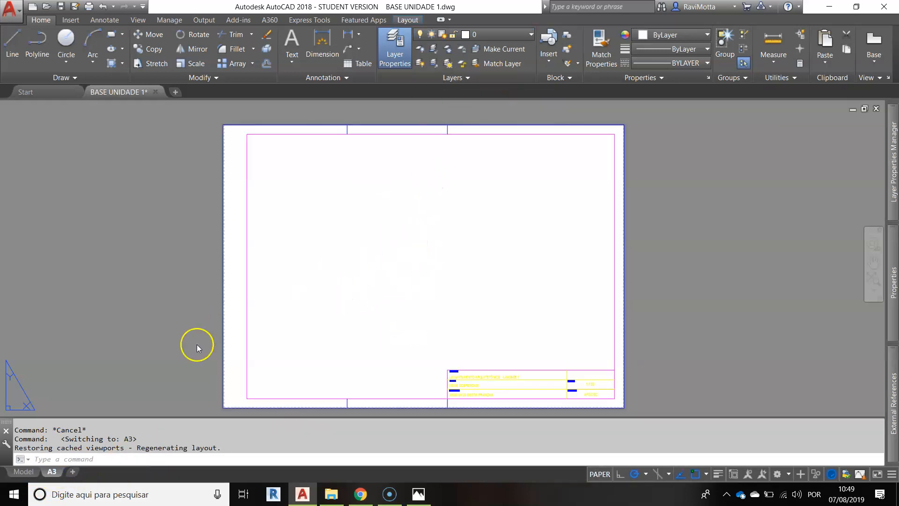
click(24, 471)
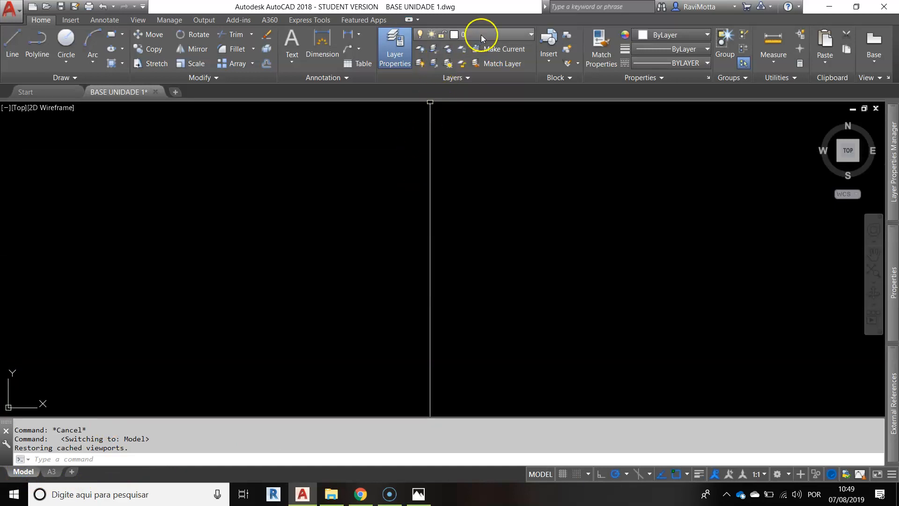
Step: View the layer reference image Base Layers.jpg in Photos and return to AutoCAD
click(418, 495)
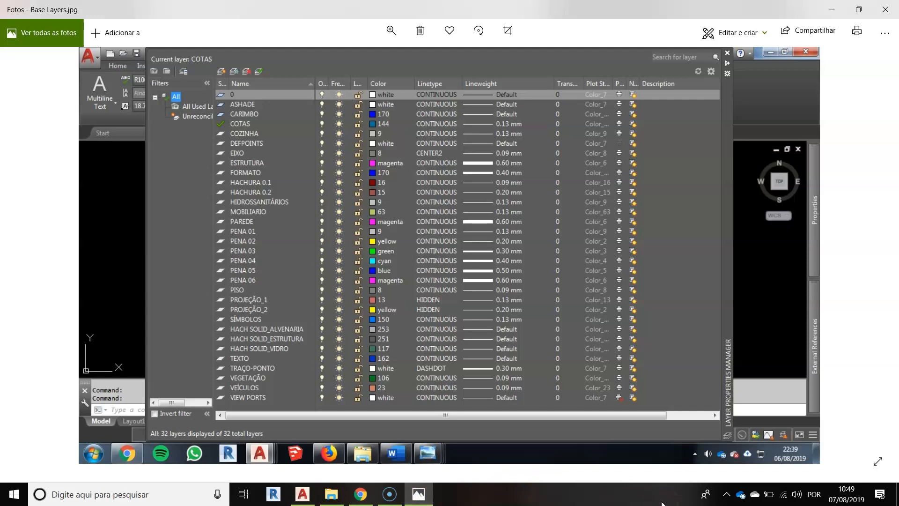
click(418, 494)
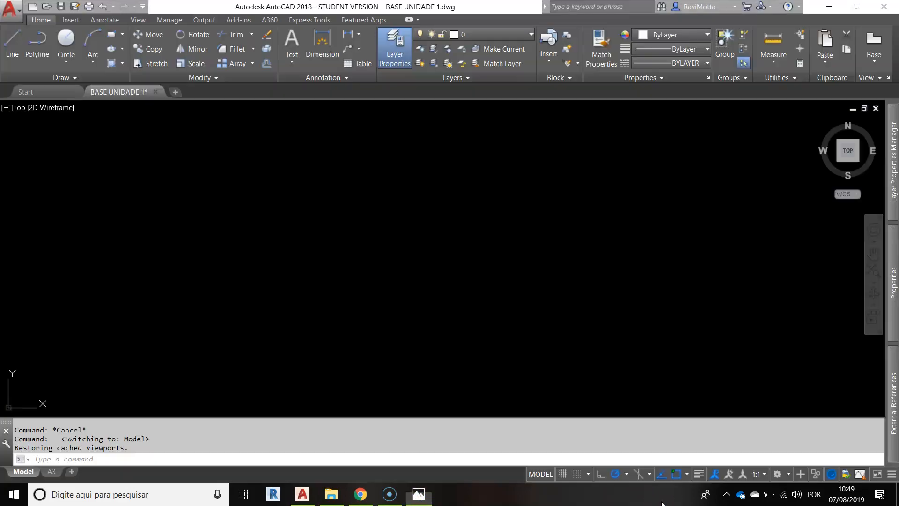
Step: Open the Layer Properties Manager and choose Anchor Right for its palette
click(392, 46)
click(395, 60)
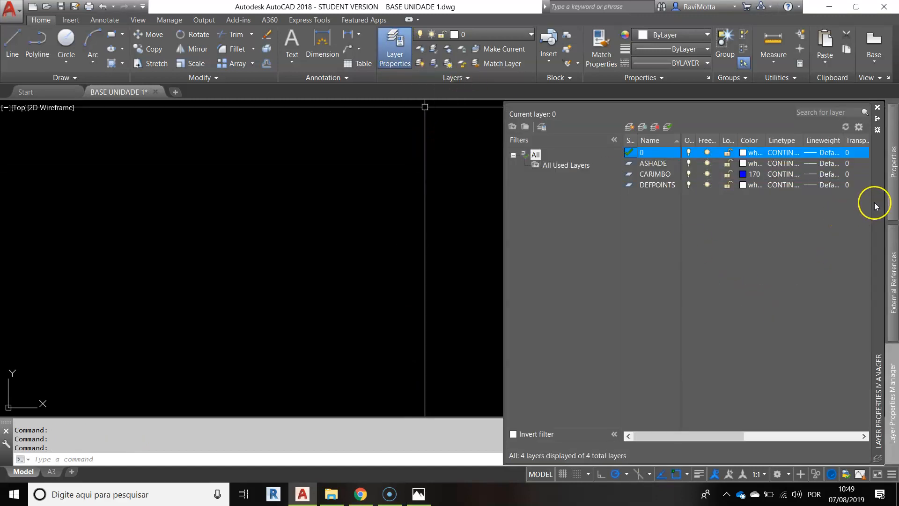
click(877, 130)
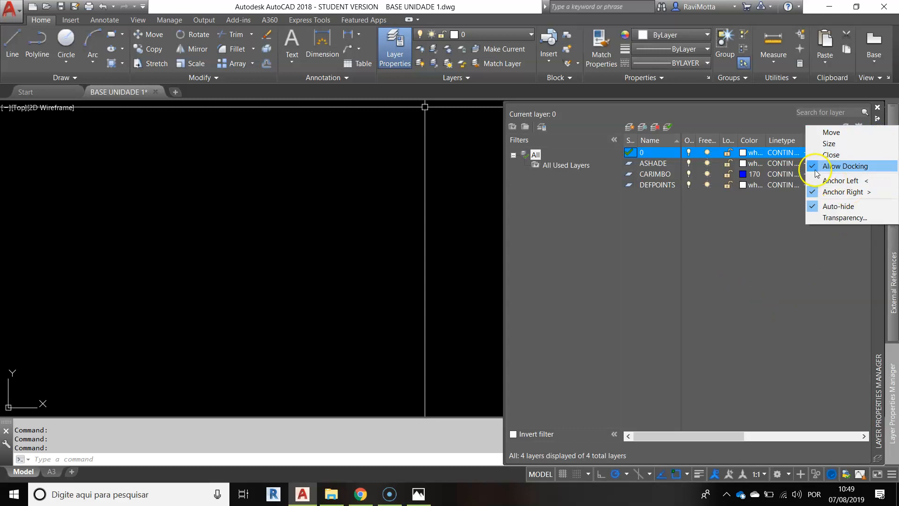
click(841, 192)
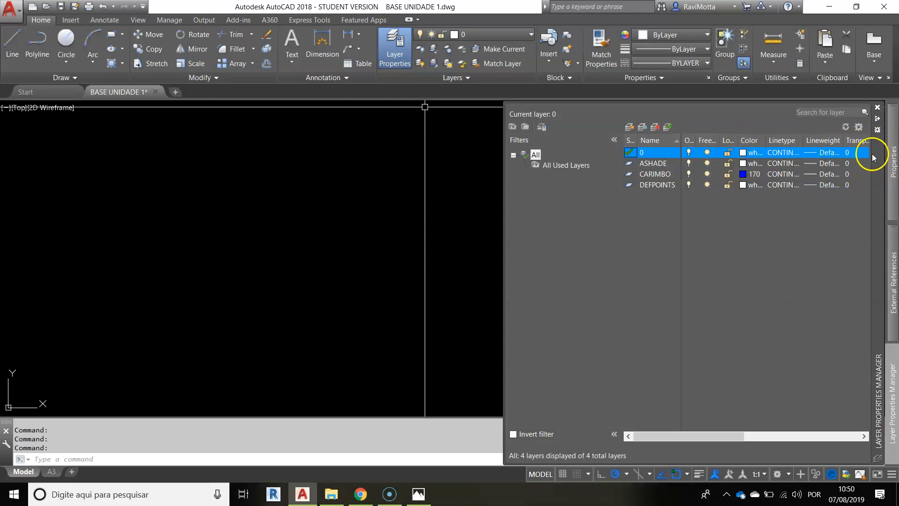
Step: Turn off Allow Docking for the Layer Properties Manager and reposition it as a floating palette
click(877, 129)
click(827, 168)
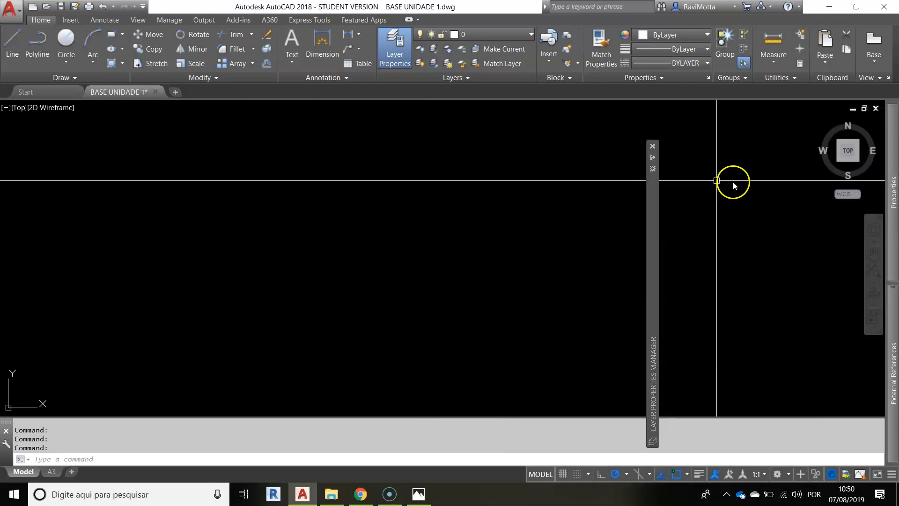
mouse_move(655, 195)
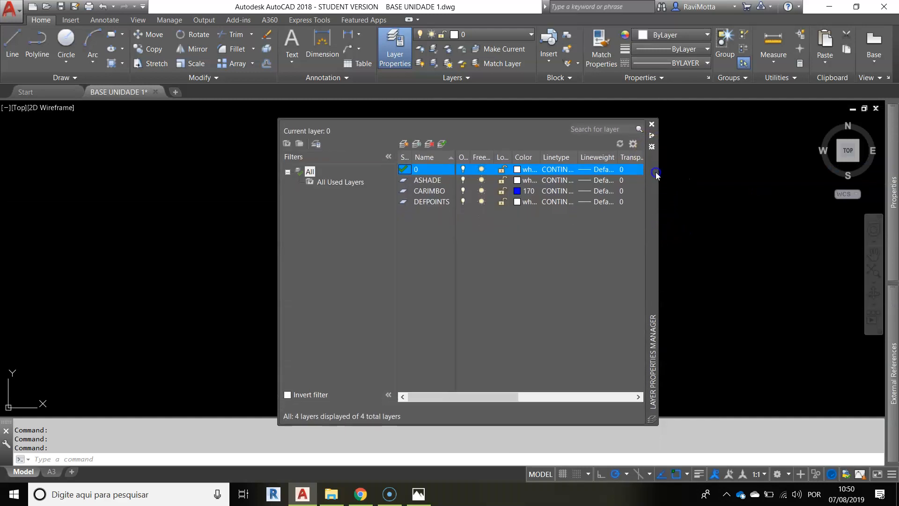
drag(655, 172, 661, 145)
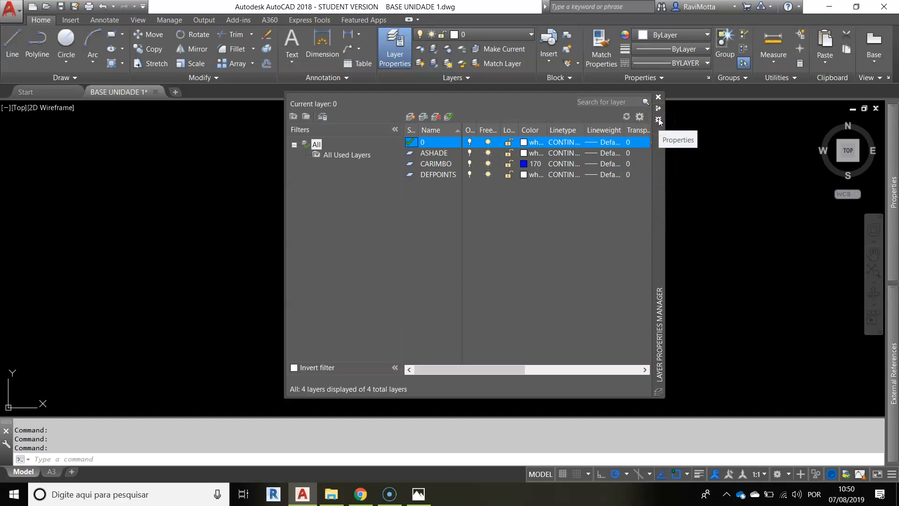
Step: Turn on Allow Docking for the floating Layer Properties Manager and anchor it with Anchor Right
click(658, 120)
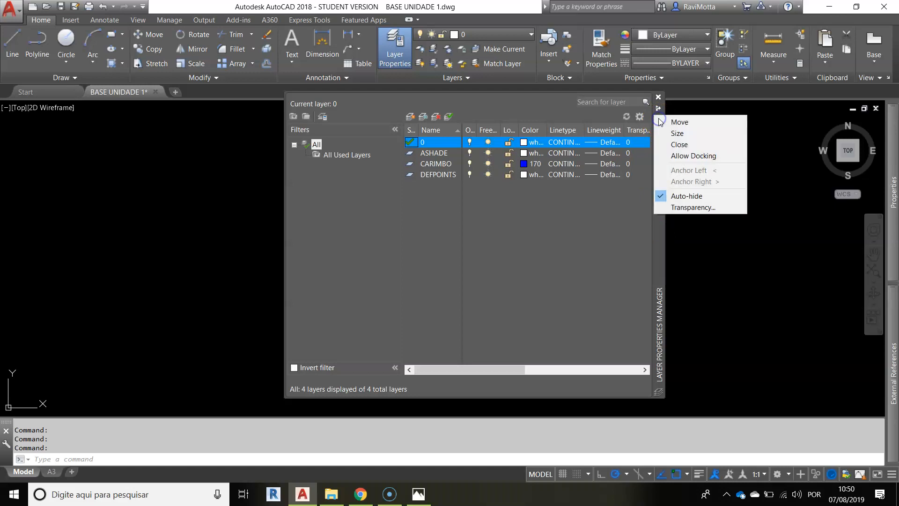
click(662, 156)
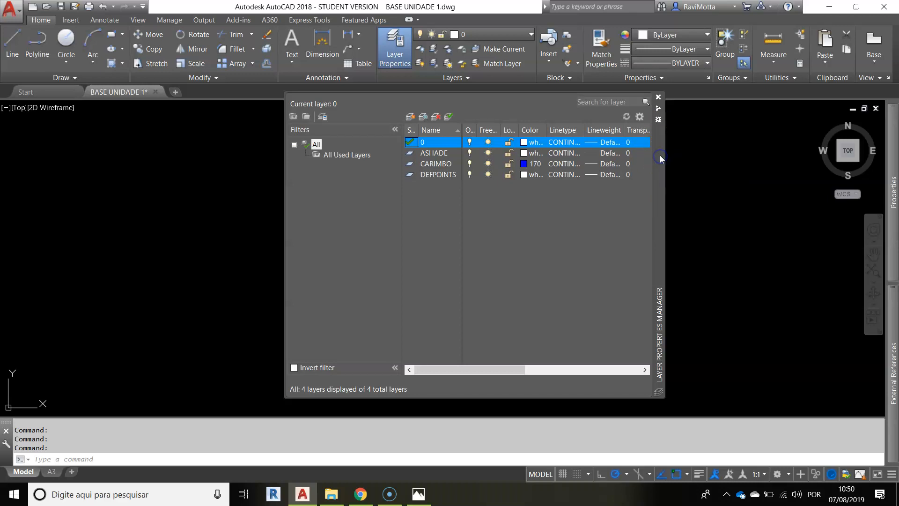
click(658, 119)
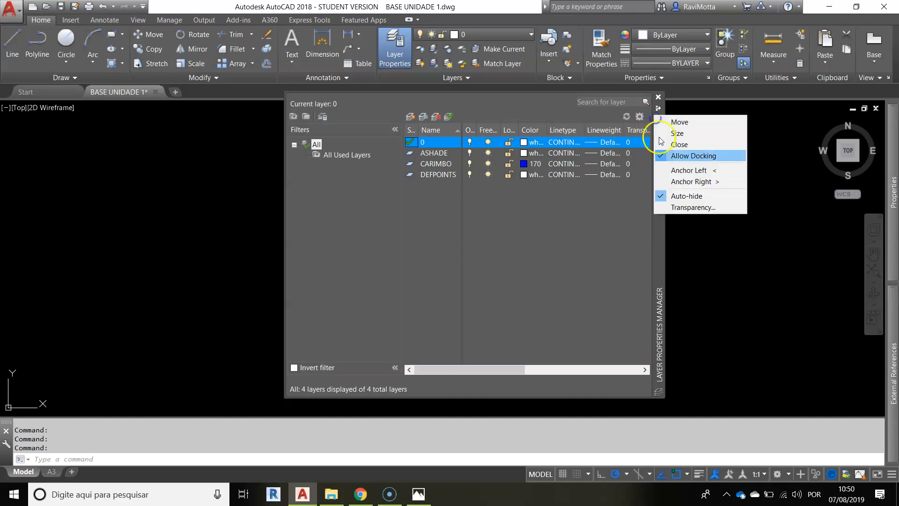
click(662, 182)
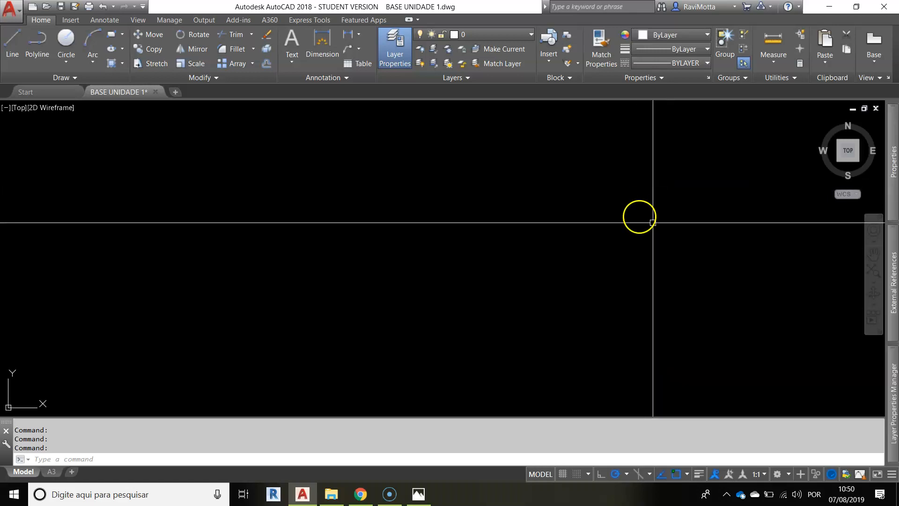
mouse_move(893, 391)
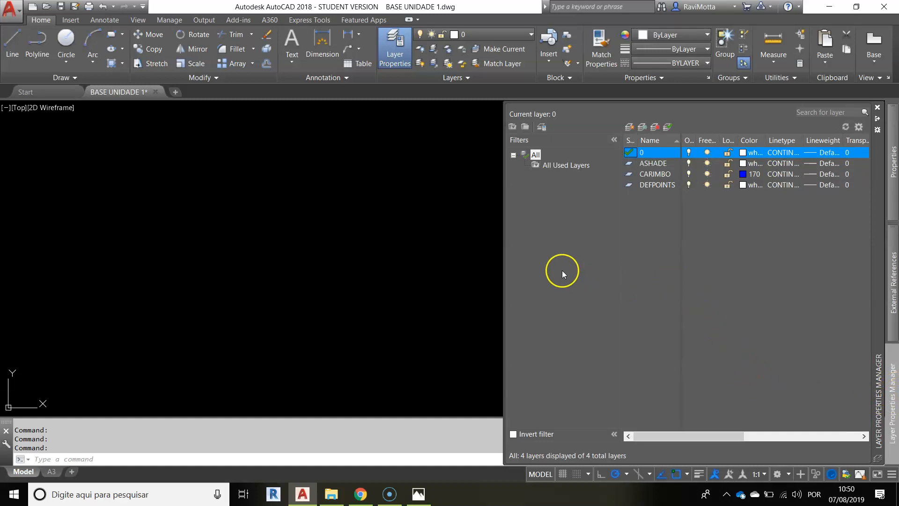
click(877, 129)
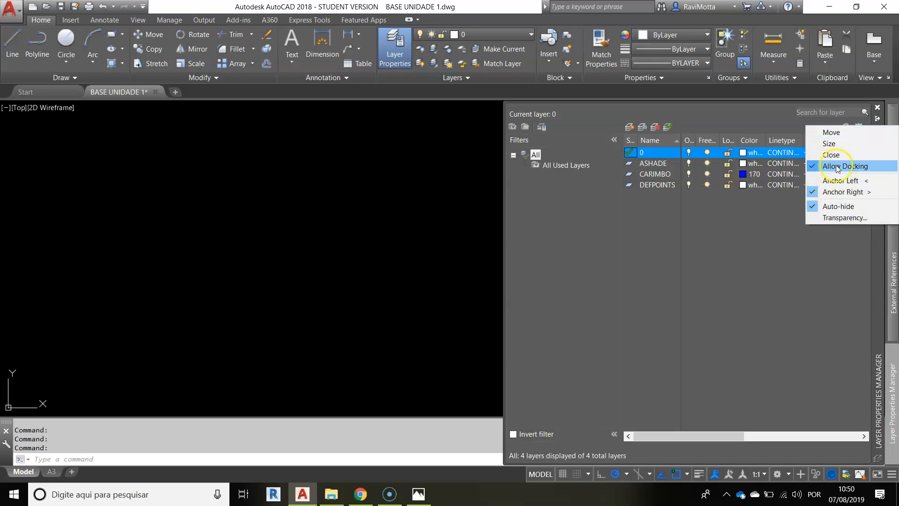
click(408, 278)
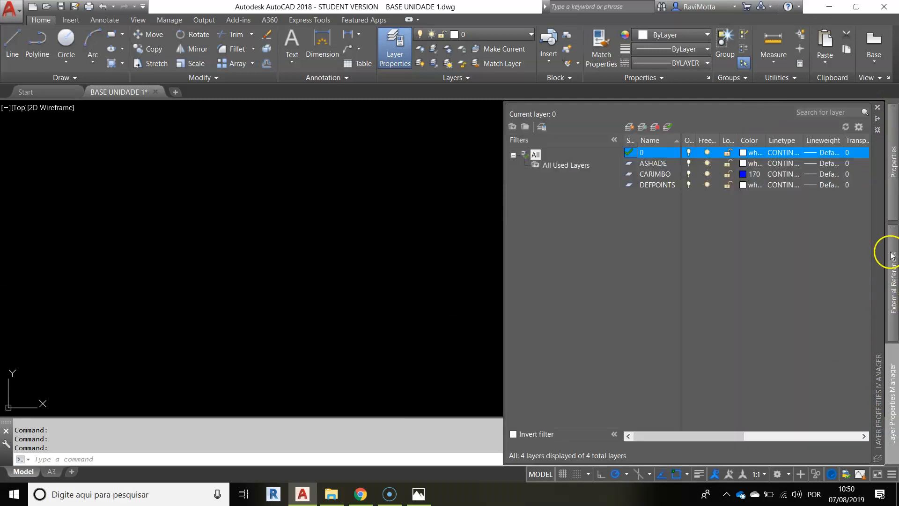
mouse_move(890, 169)
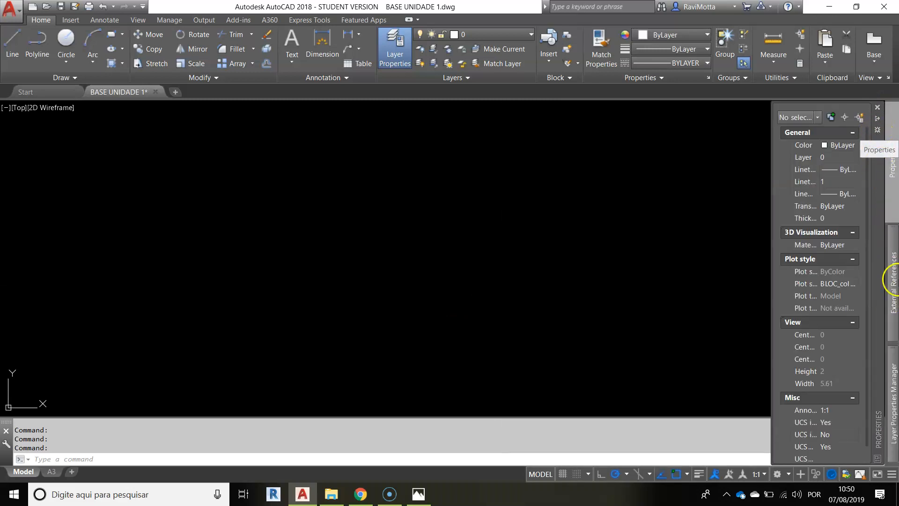
mouse_move(892, 373)
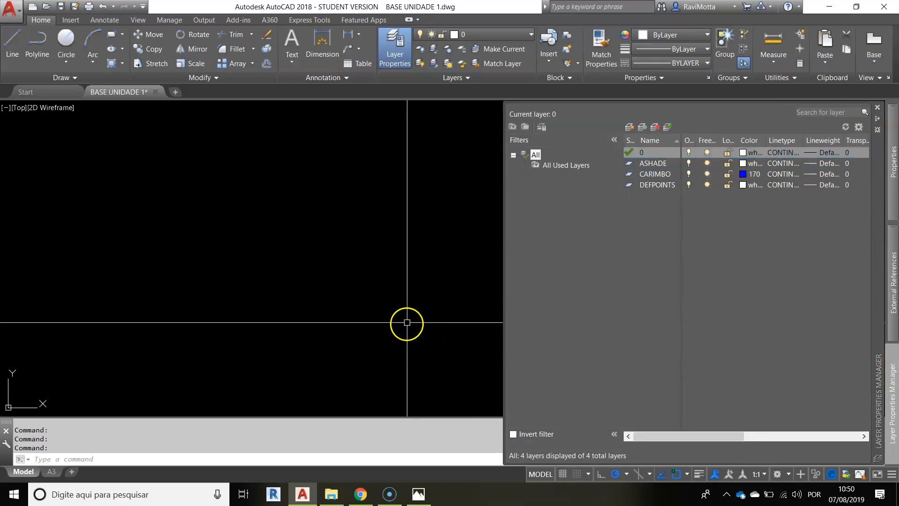
click(877, 130)
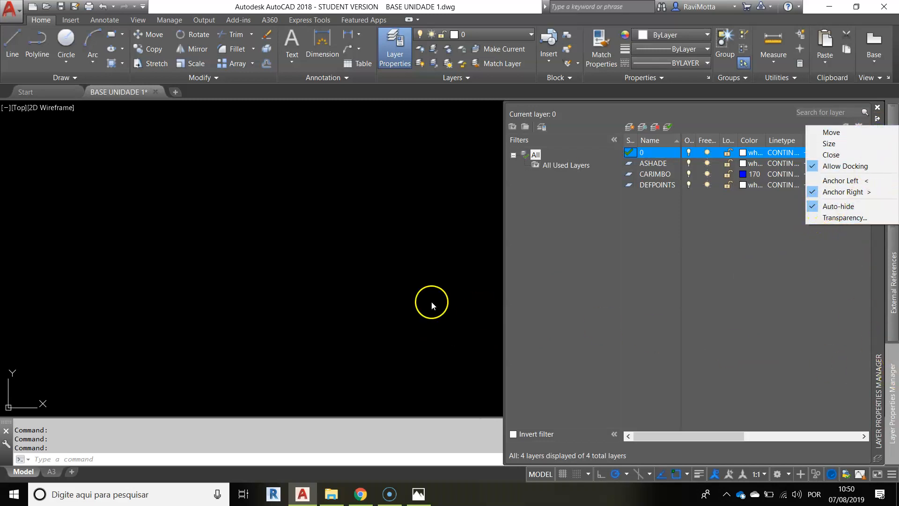
click(309, 292)
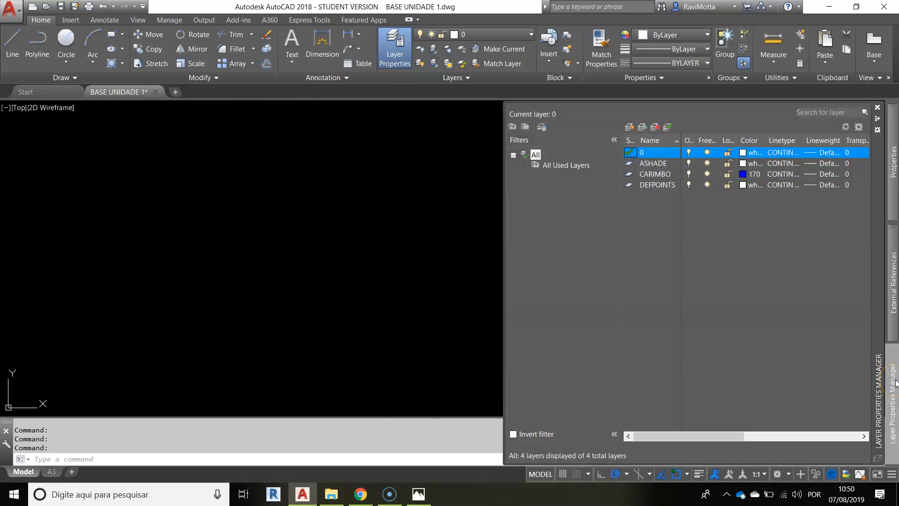
Step: Widen the Layer Properties Manager palette until the columns through Description fit
drag(504, 193, 266, 195)
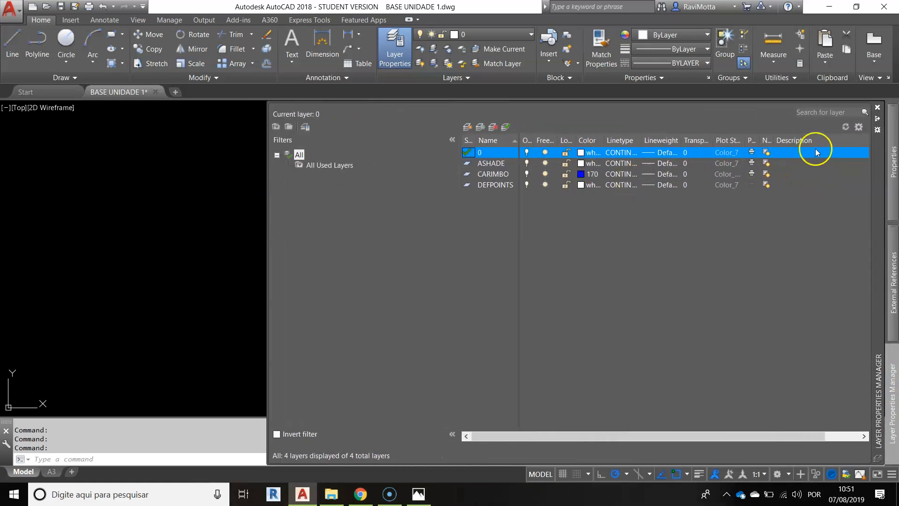
Step: Try turning off Auto-hide and docking the Layer Properties Manager above the drawing area, and undo the last actions
click(877, 130)
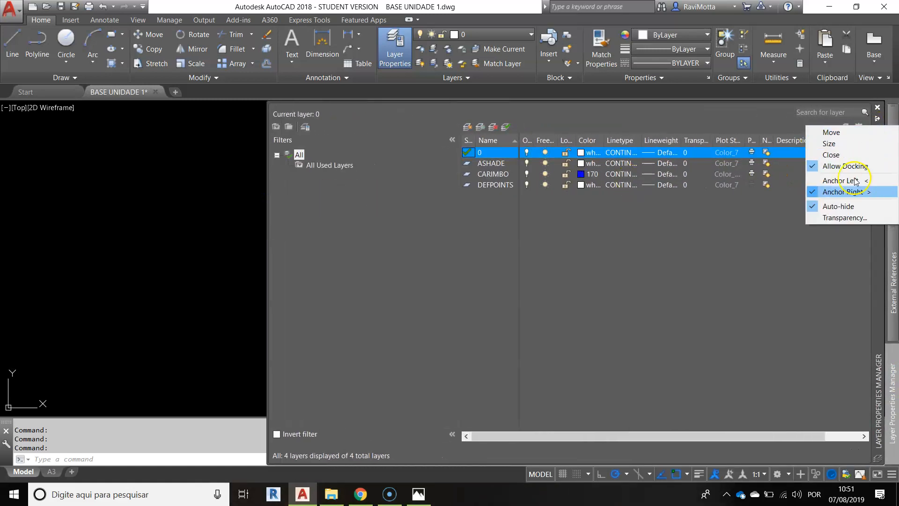
click(811, 208)
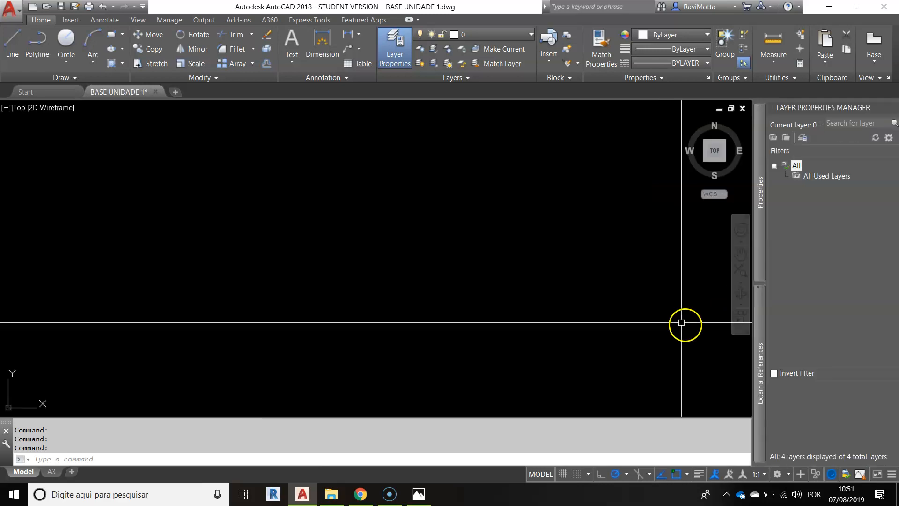
click(759, 403)
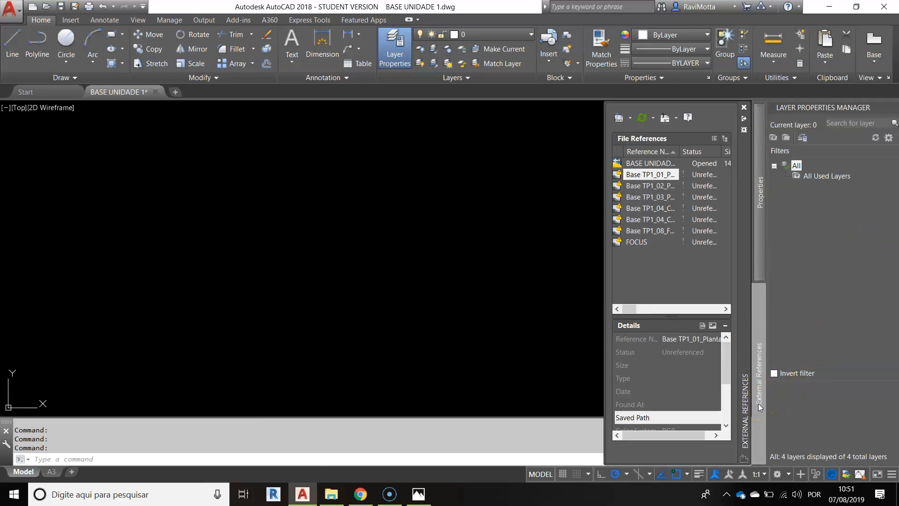
mouse_move(846, 111)
mouse_down()
mouse_move(537, 118)
mouse_move(536, 204)
mouse_up()
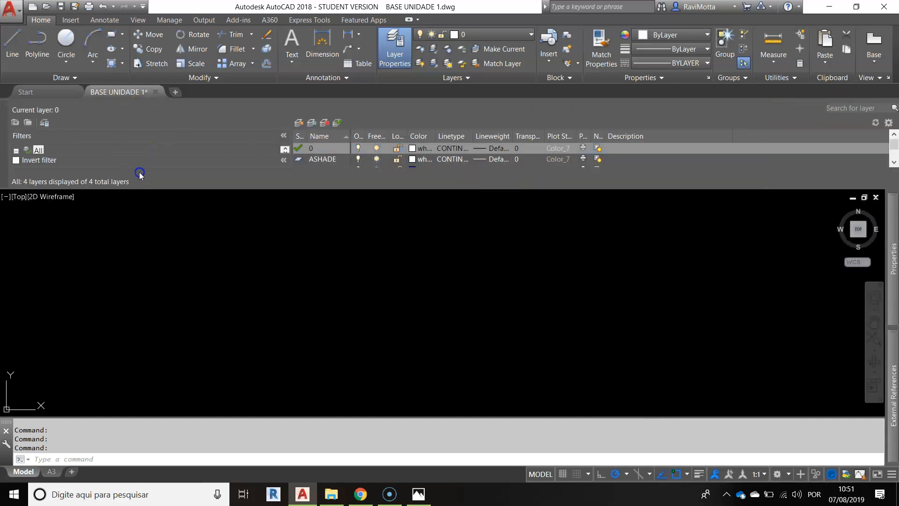
key(ctrl+z)
key(ctrl+z)
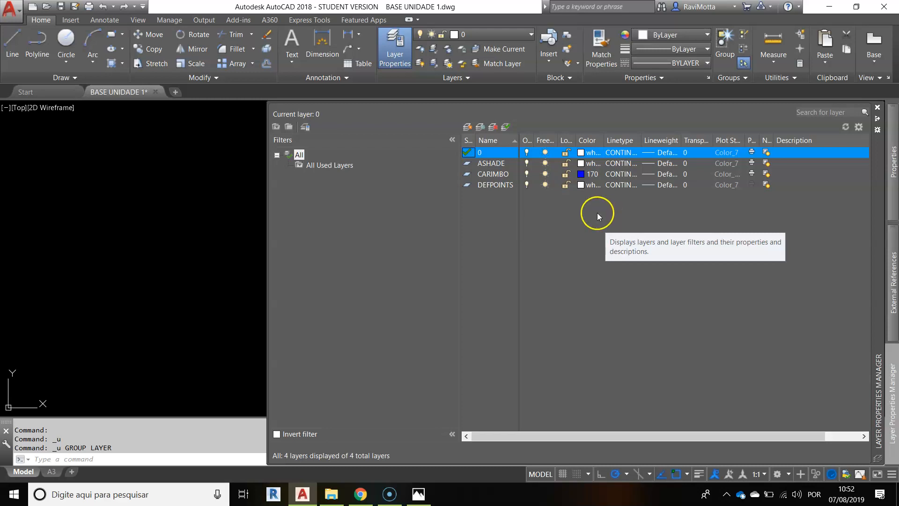
Step: Create a new layer named PENA 01 and narrow the filter tree to give the layer list more room
click(468, 129)
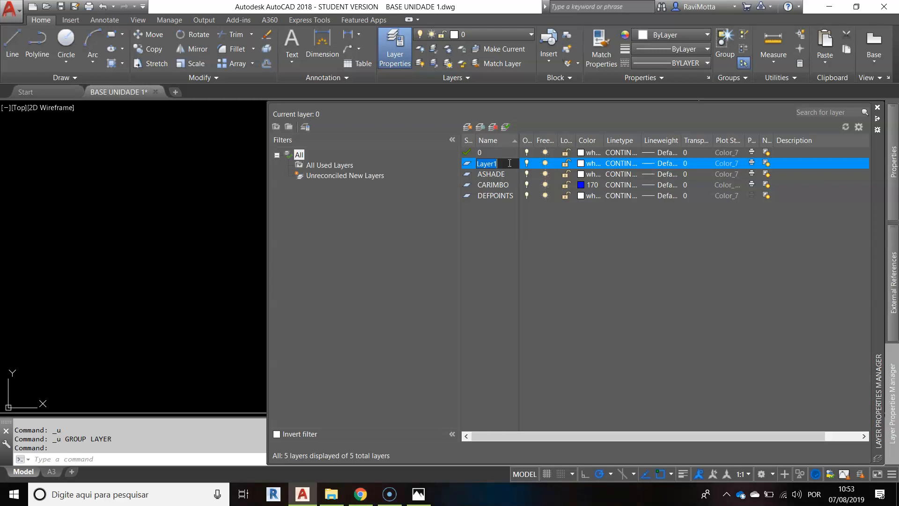
text(PENA 01)
key(Return)
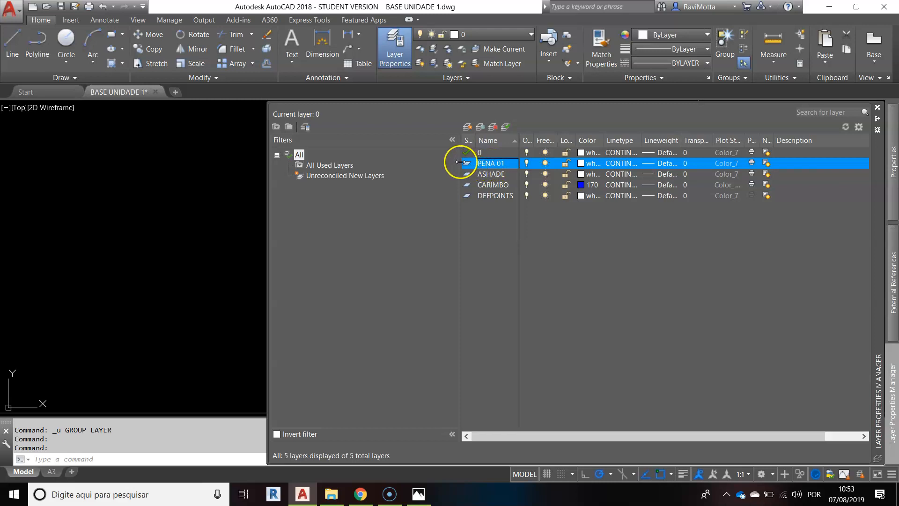
click(438, 163)
drag(437, 163, 407, 164)
click(458, 168)
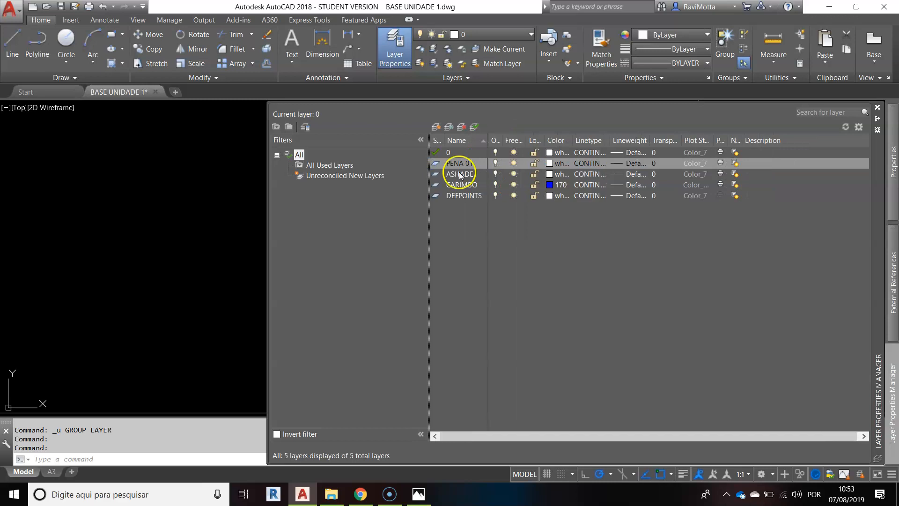
click(551, 164)
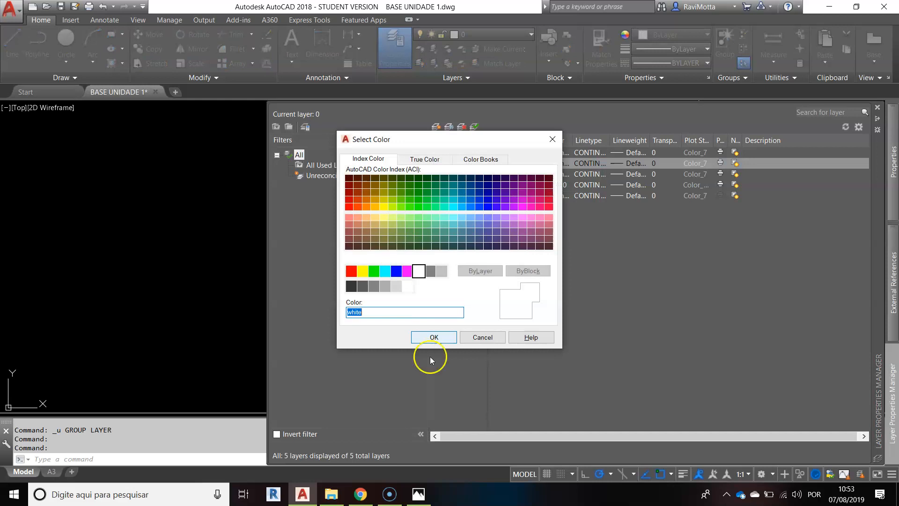
drag(420, 143, 641, 178)
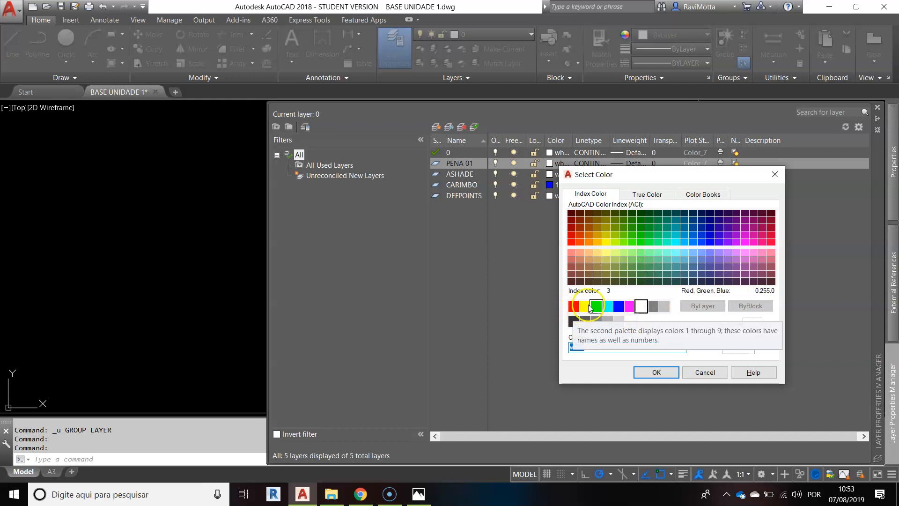
click(773, 176)
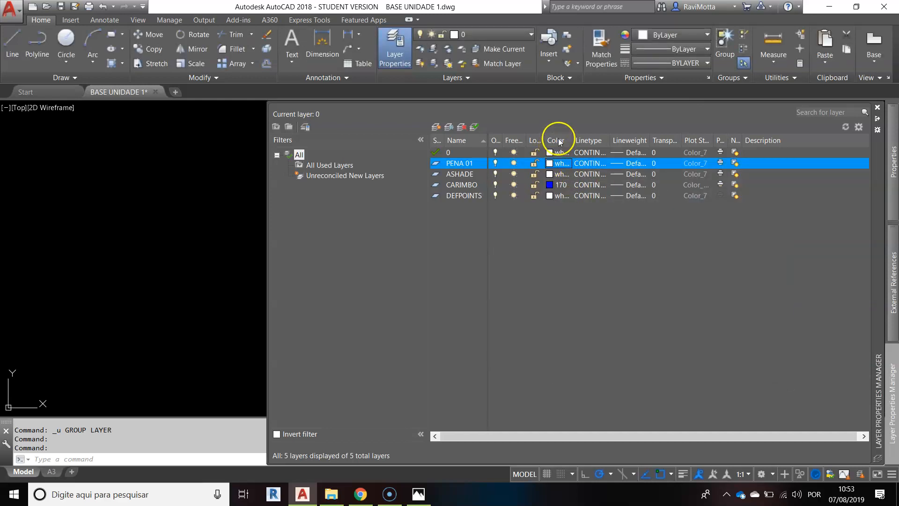
Step: Widen the Layer Properties Manager further and set the color of layer PENA 01 to index color 9
drag(268, 196, 119, 197)
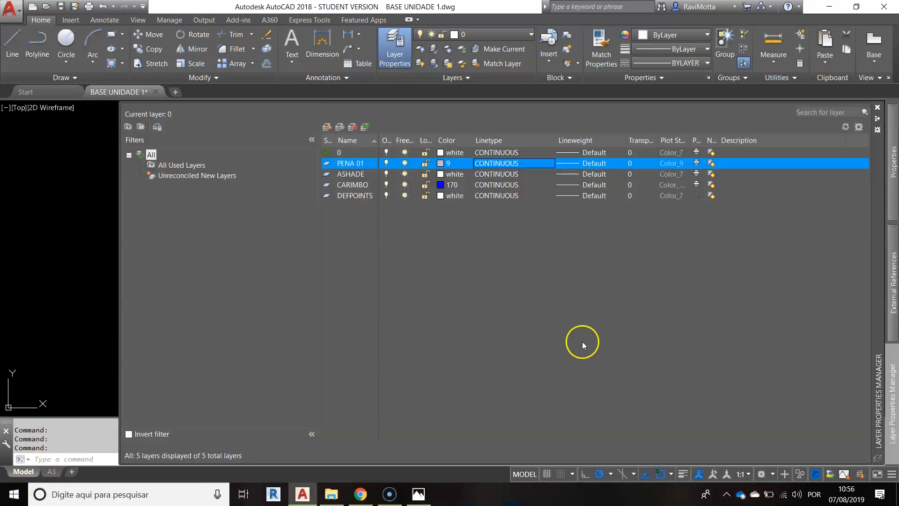
click(446, 163)
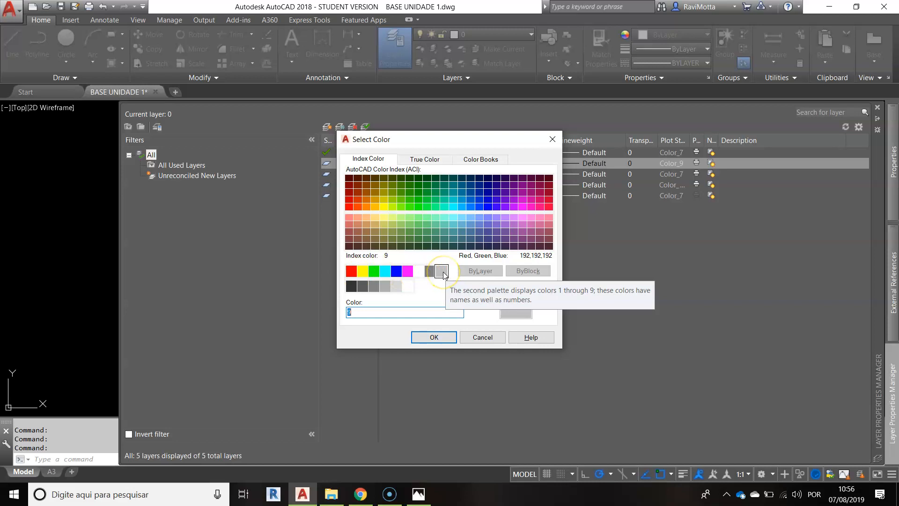
click(433, 337)
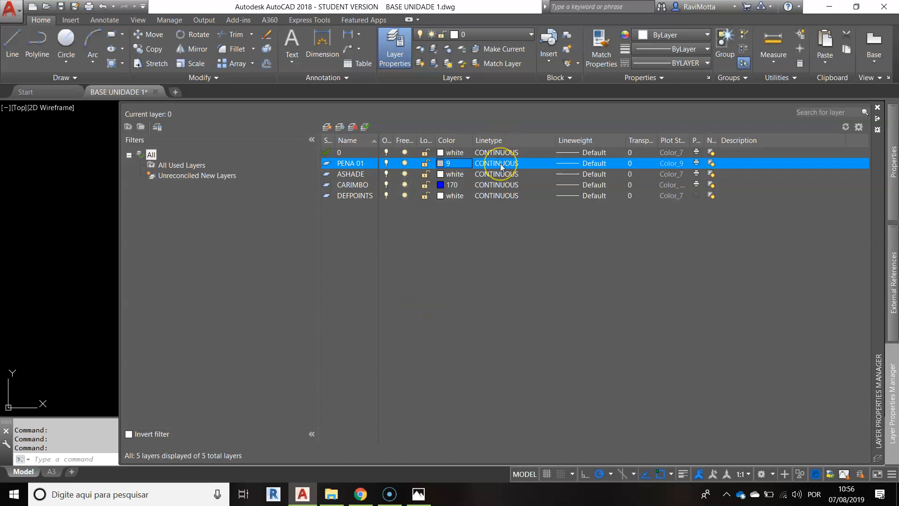
Step: Reload the HIDDEN linetype from acad.lin while selecting a linetype for layer PENA 01
click(500, 164)
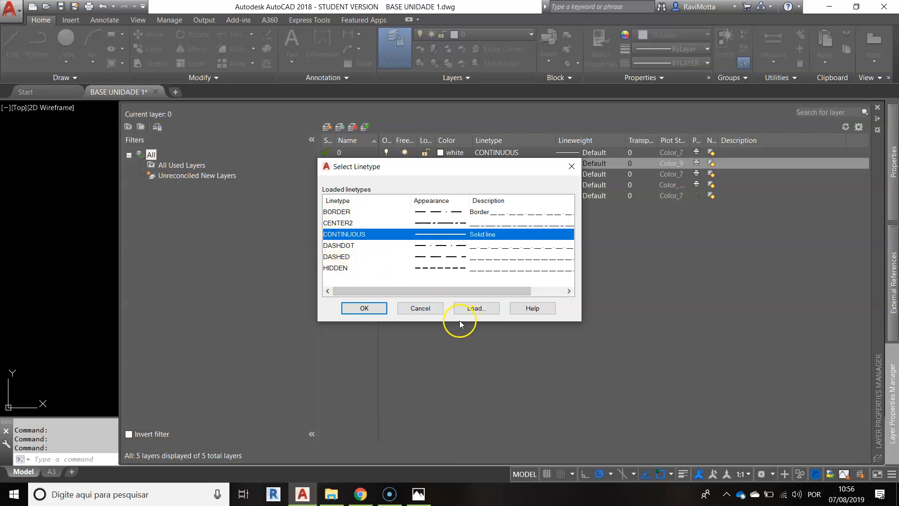
click(474, 309)
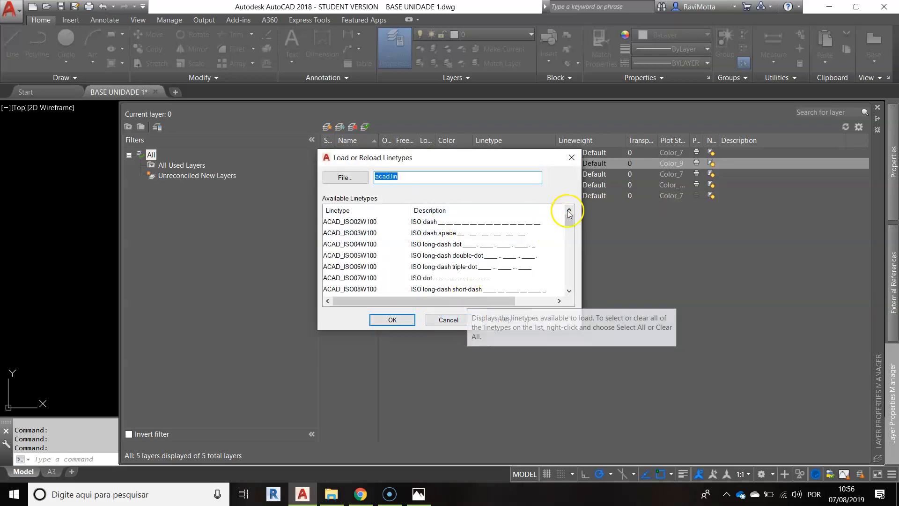
drag(569, 219, 568, 281)
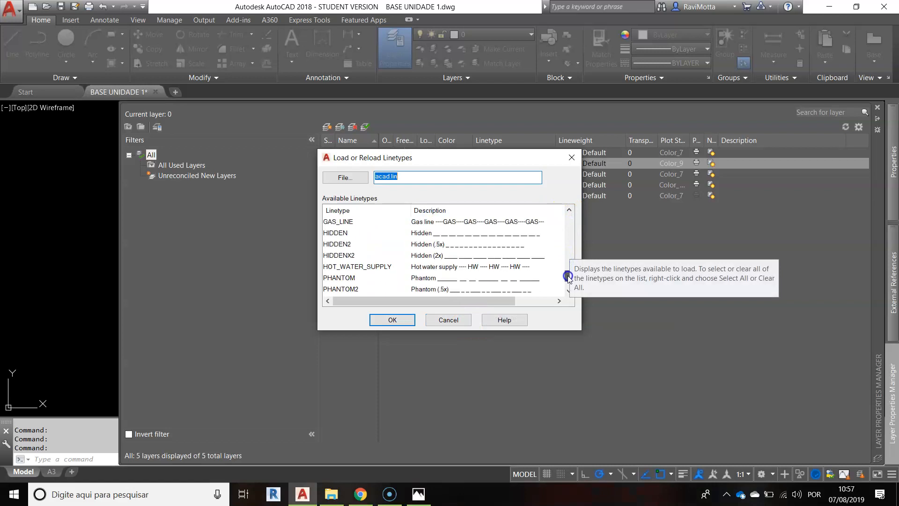
click(344, 232)
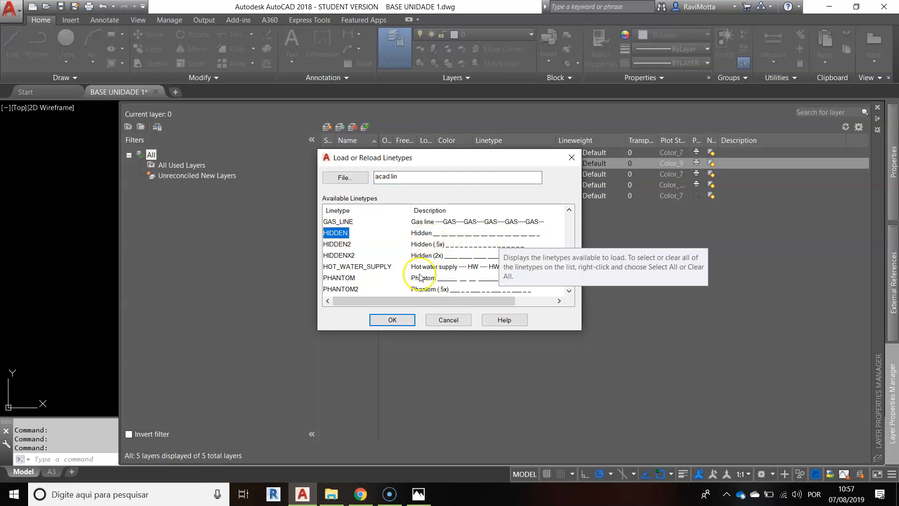
click(393, 320)
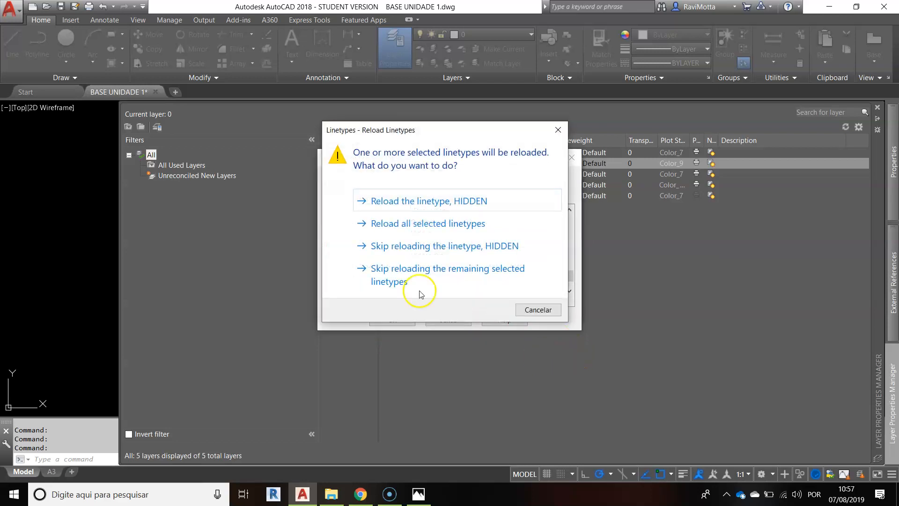
click(410, 201)
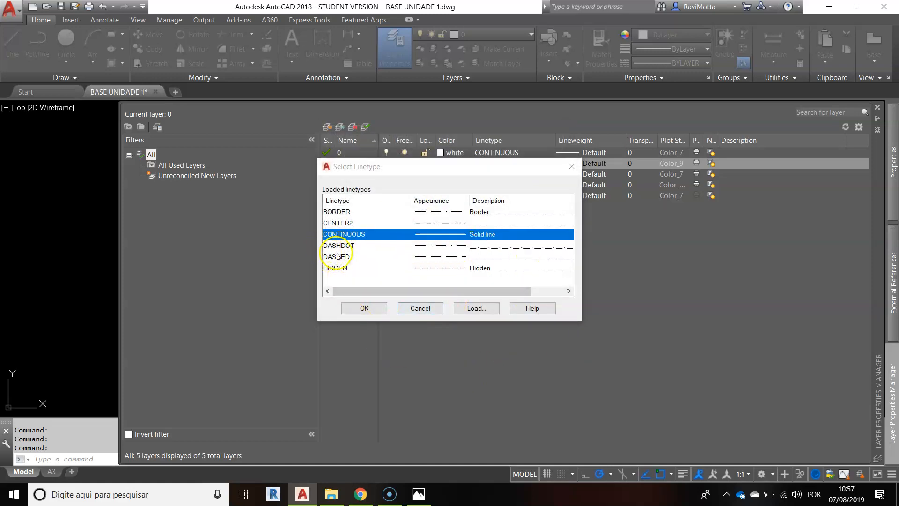
Step: Reload the DASHDOT linetype from acad.lin and assign CONTINUOUS to layer PENA 01
click(475, 309)
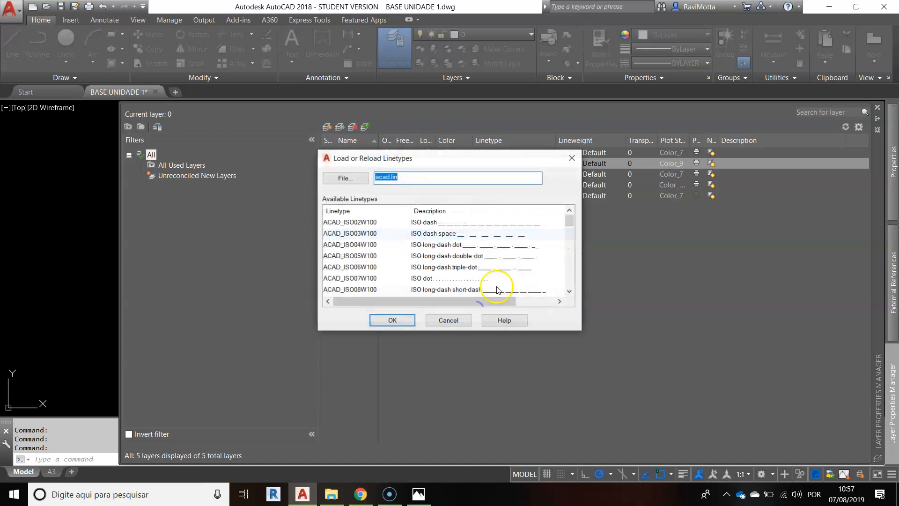
drag(569, 220, 572, 244)
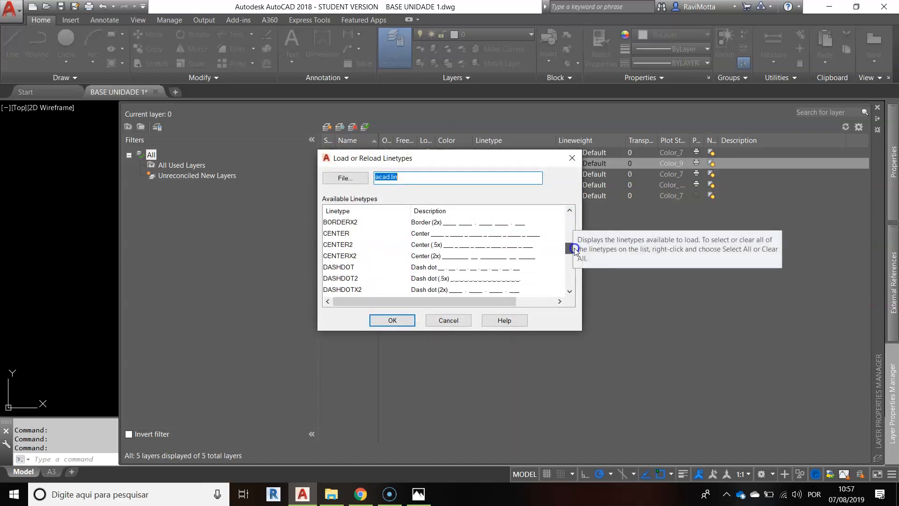
click(338, 267)
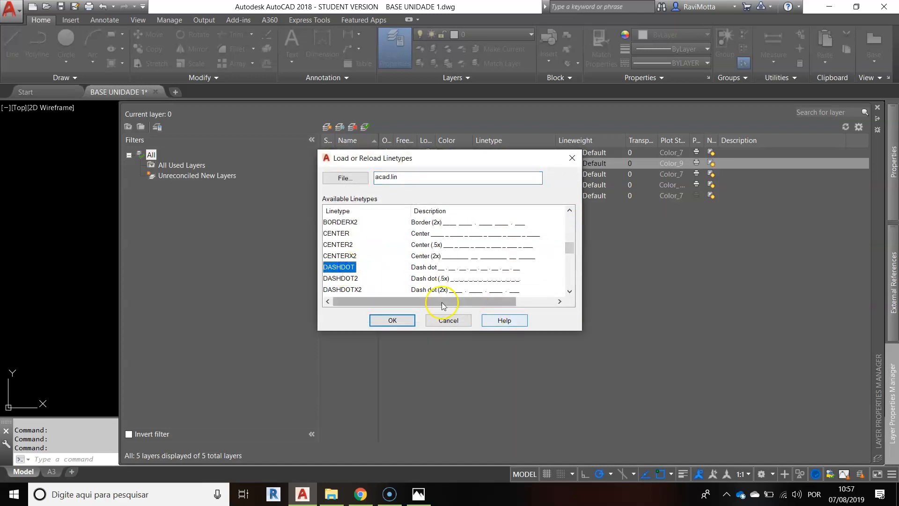
click(392, 320)
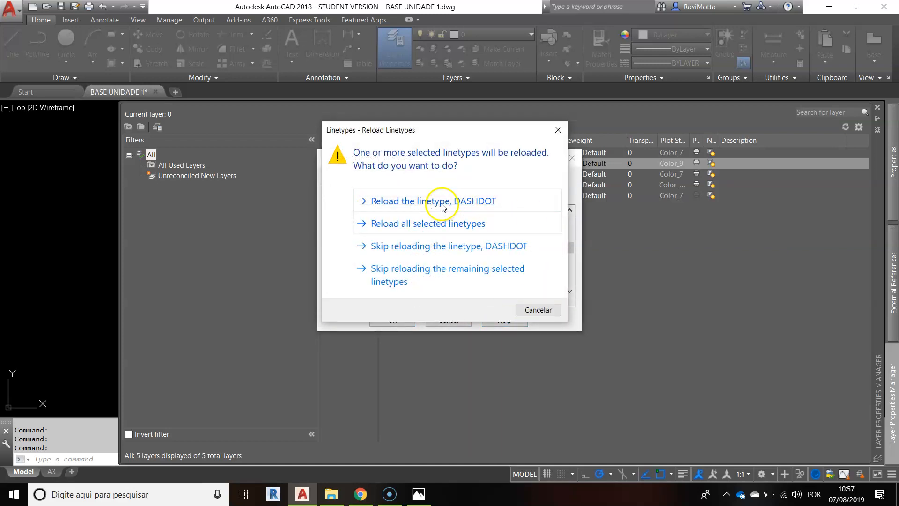
click(382, 201)
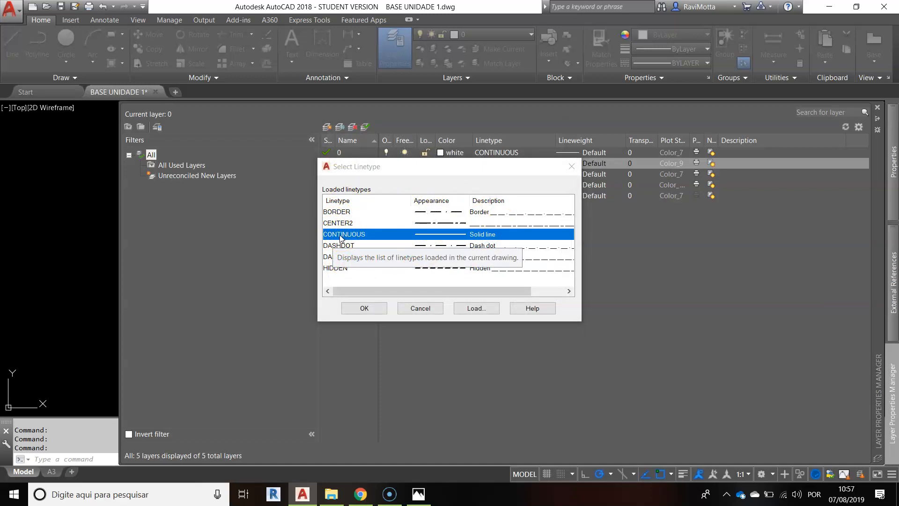
click(364, 308)
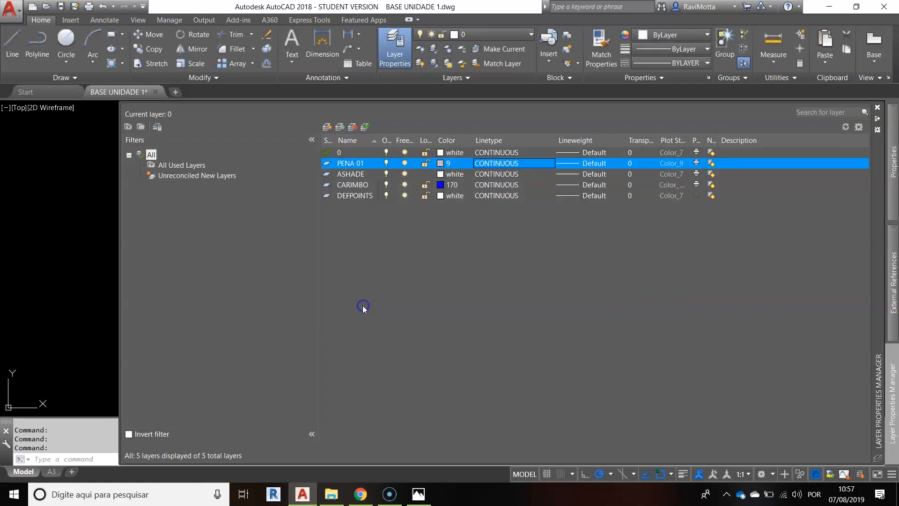
Step: Set layer PENA 01's lineweight to 0.13 mm, checking the value against the Base Layers.jpg reference
click(598, 164)
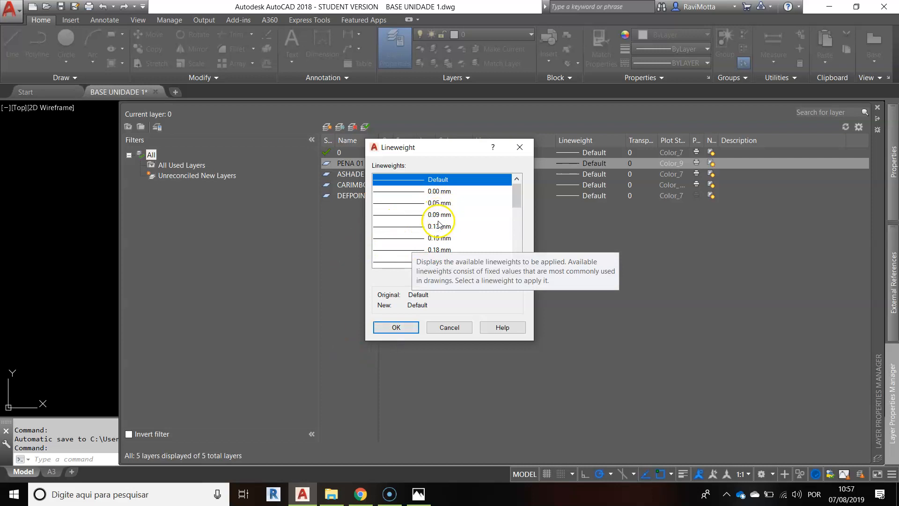
click(403, 215)
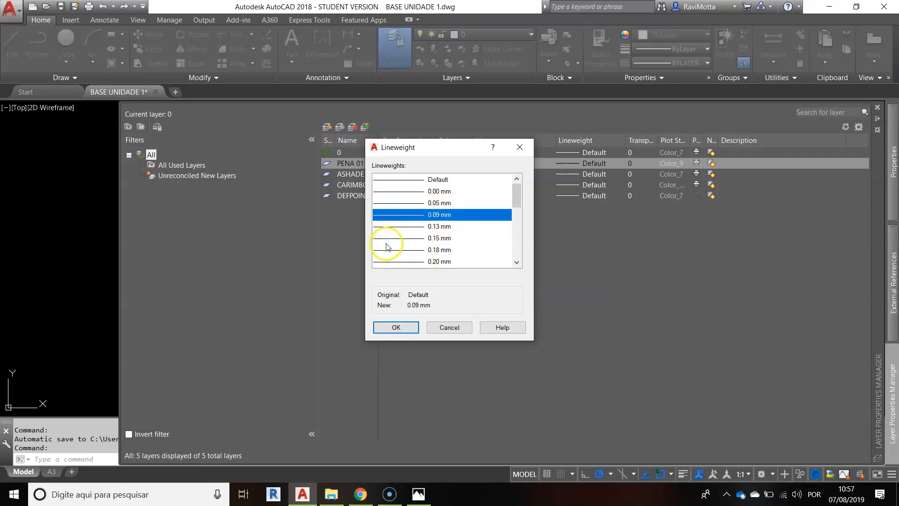
click(412, 227)
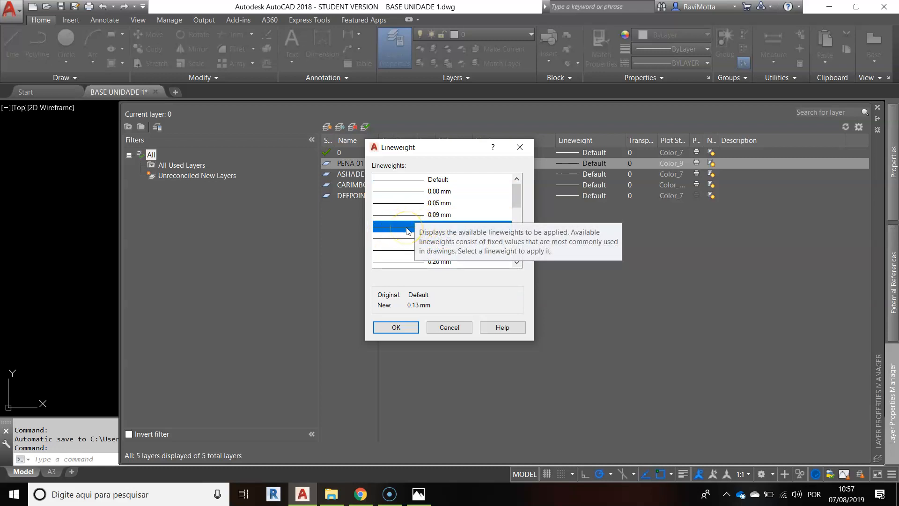
click(418, 491)
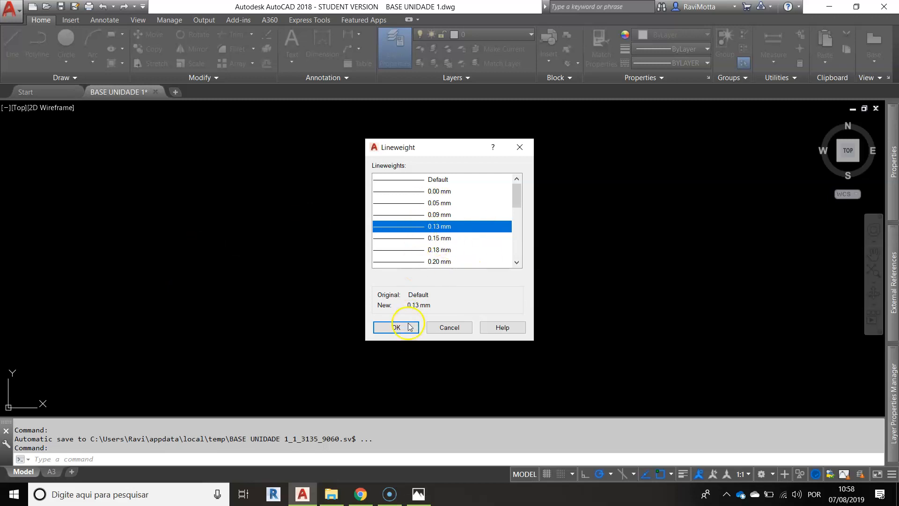
click(408, 326)
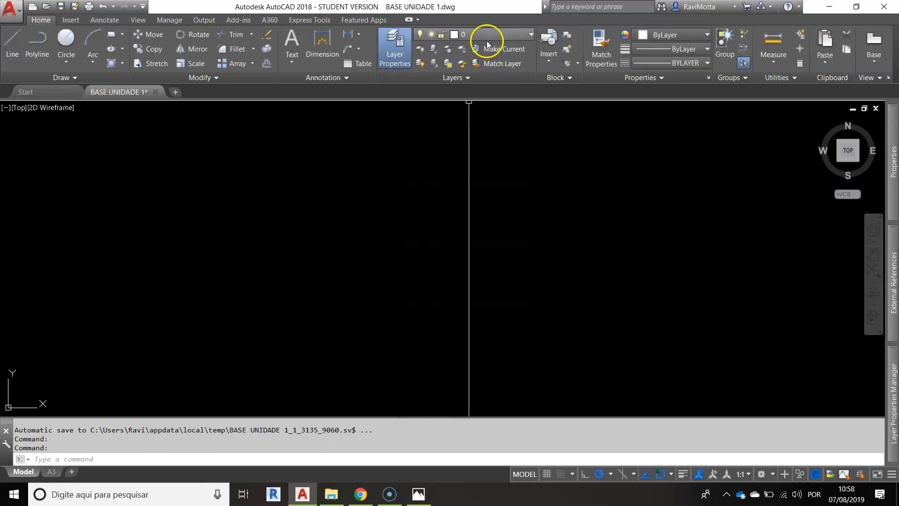
Step: Widen the Plot column of the layer list and check the layers' plot settings in the Base Layers.jpg reference
mouse_move(892, 376)
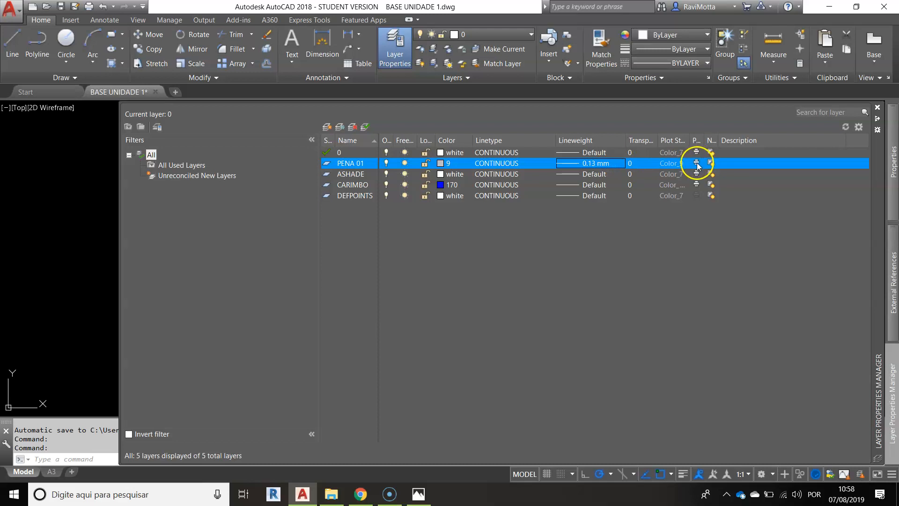
drag(703, 140, 785, 140)
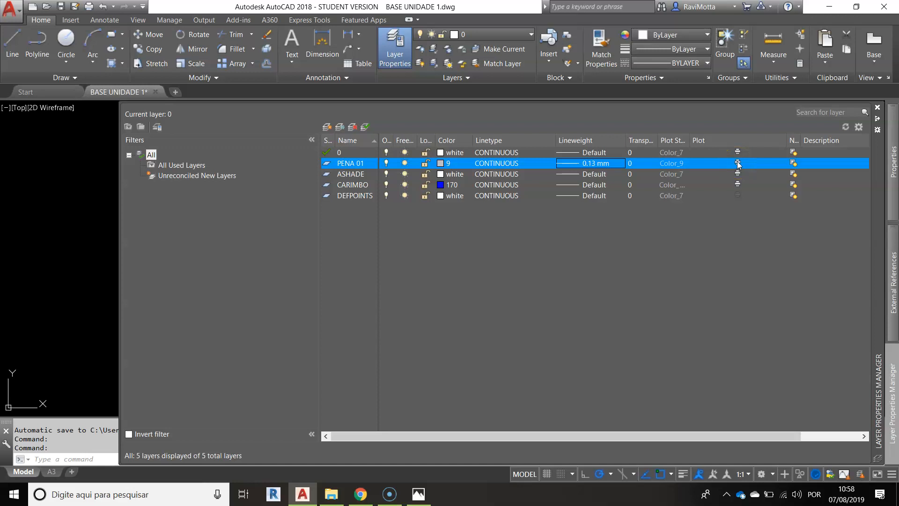
click(418, 494)
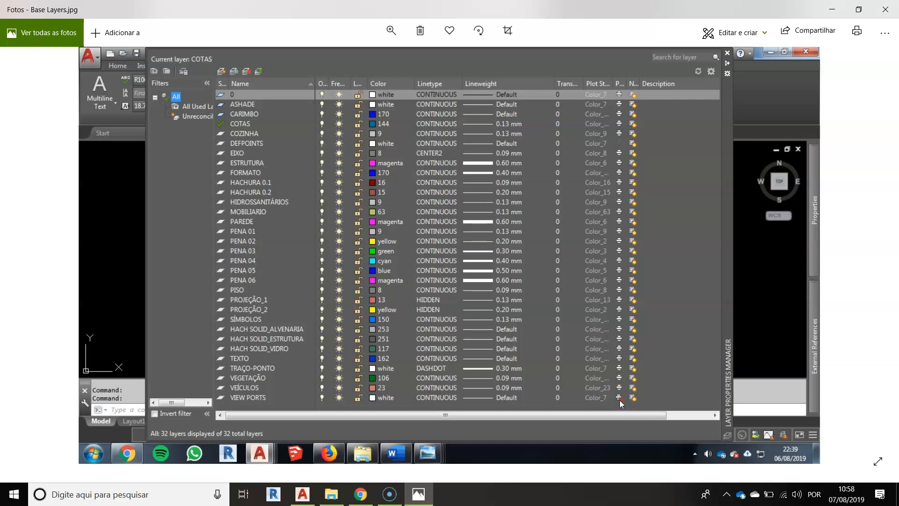
click(303, 493)
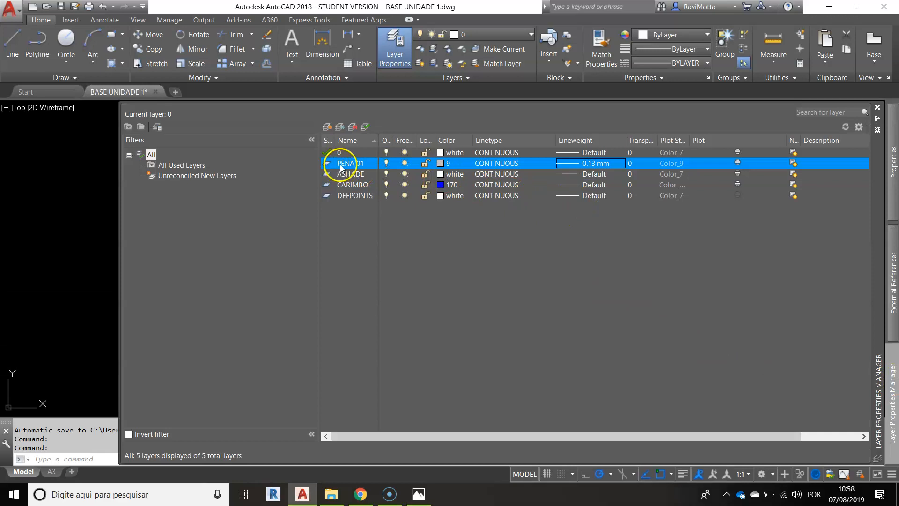
Step: Review the color, linetype and lineweight settings of layer PENA 01 without changing them
click(352, 162)
click(440, 163)
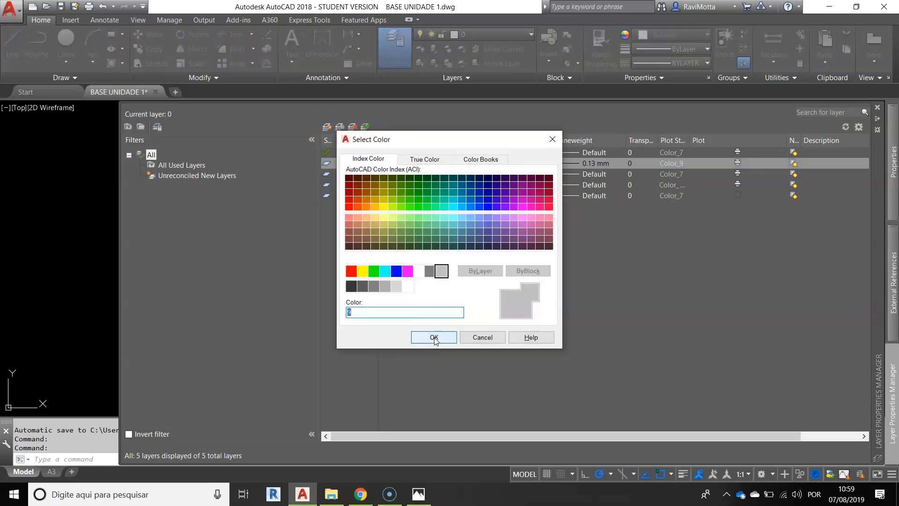
click(434, 337)
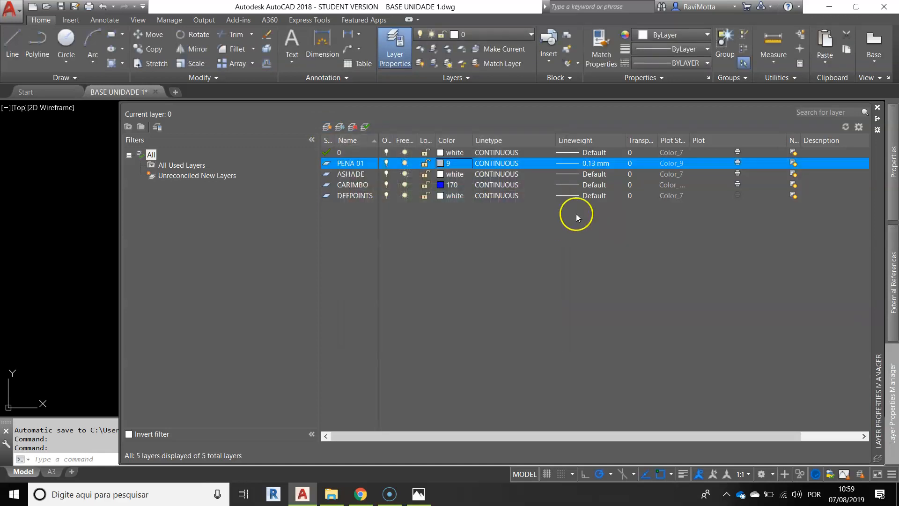
click(496, 163)
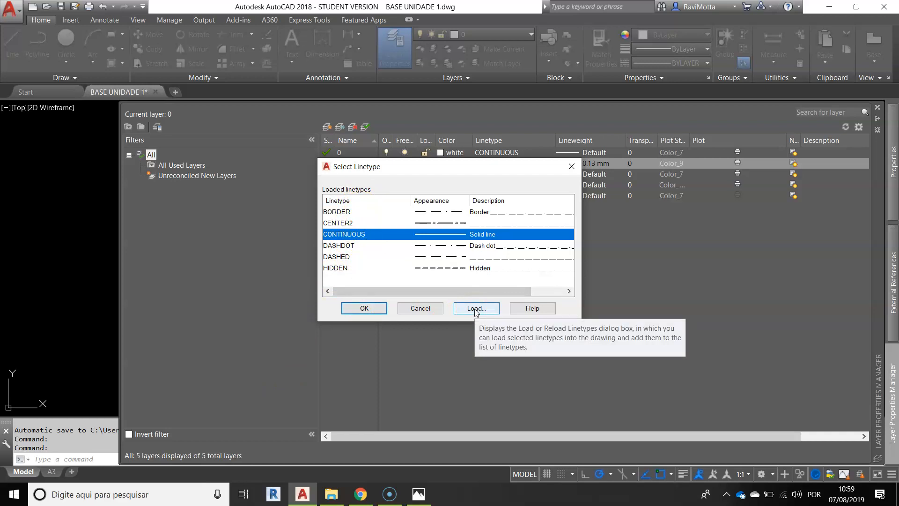
key(Escape)
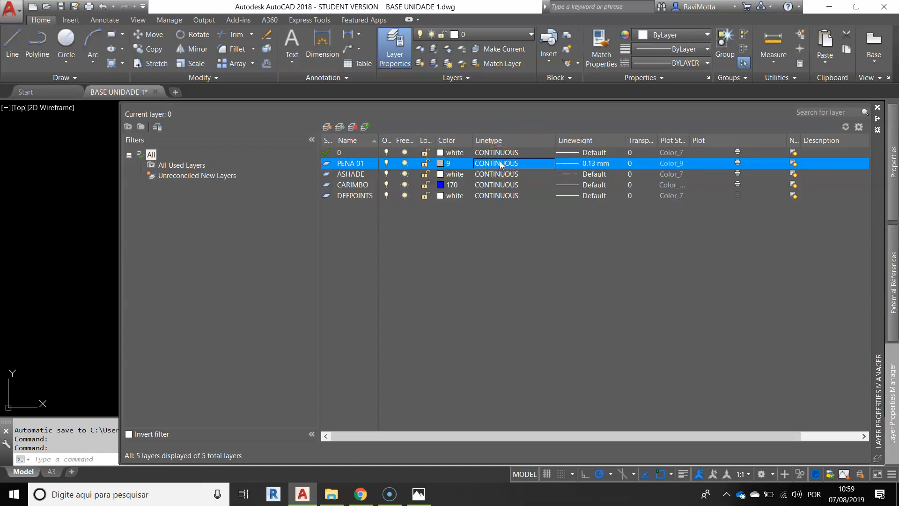
click(586, 165)
click(586, 165)
Step: Create a new layer named PROJEÇÃO 01, following the layer names in the Base Layers.jpg reference
click(328, 128)
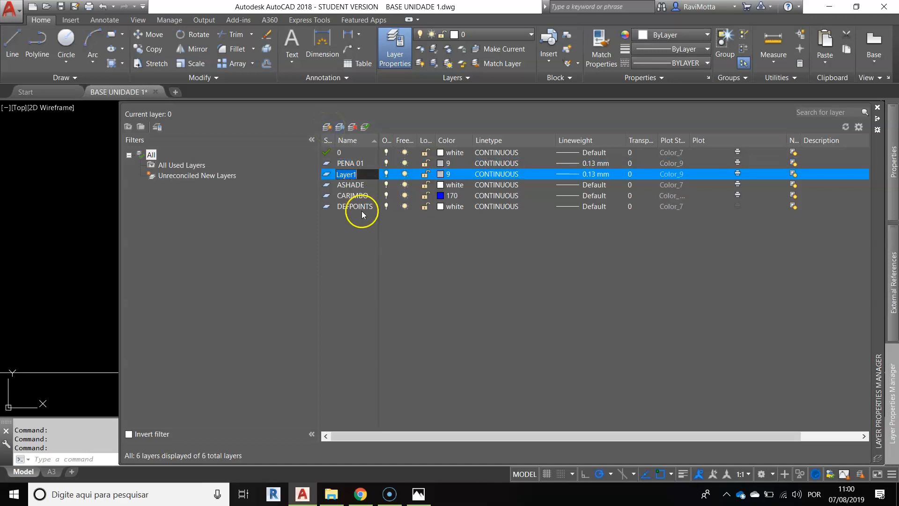
click(418, 494)
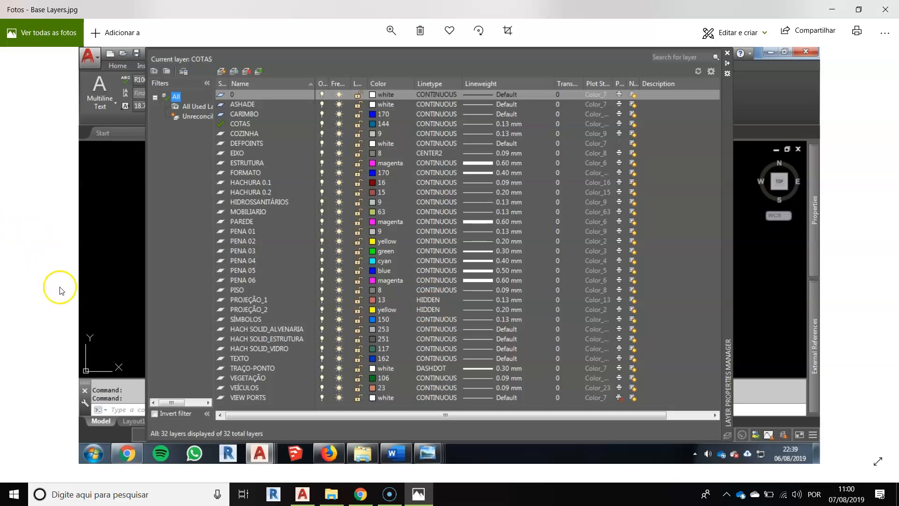
key(alt+Tab)
text(p)
key(BackSpace)
text(PROJEÇÃO)
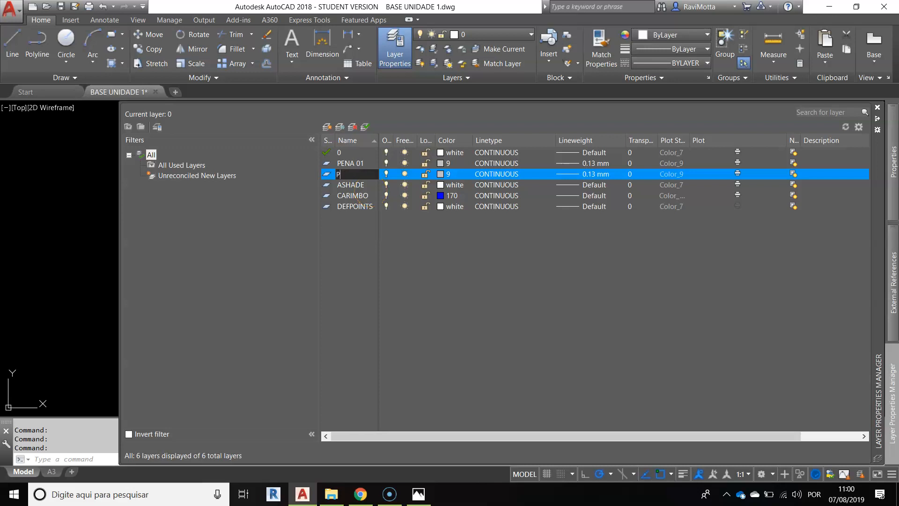
text( 01)
Step: Look up the projection layer in Base Layers.jpg and set layer PROJEÇÃO 01's color to index color 13
key(alt+Tab)
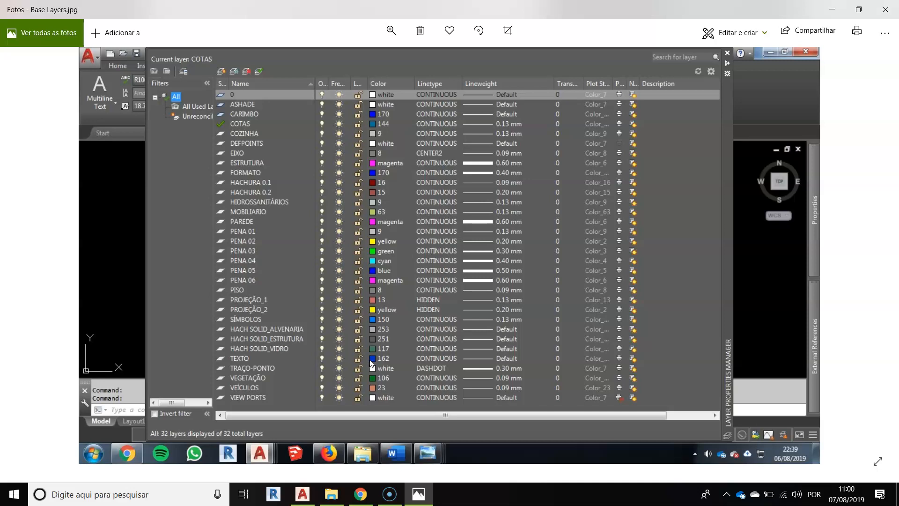
click(394, 322)
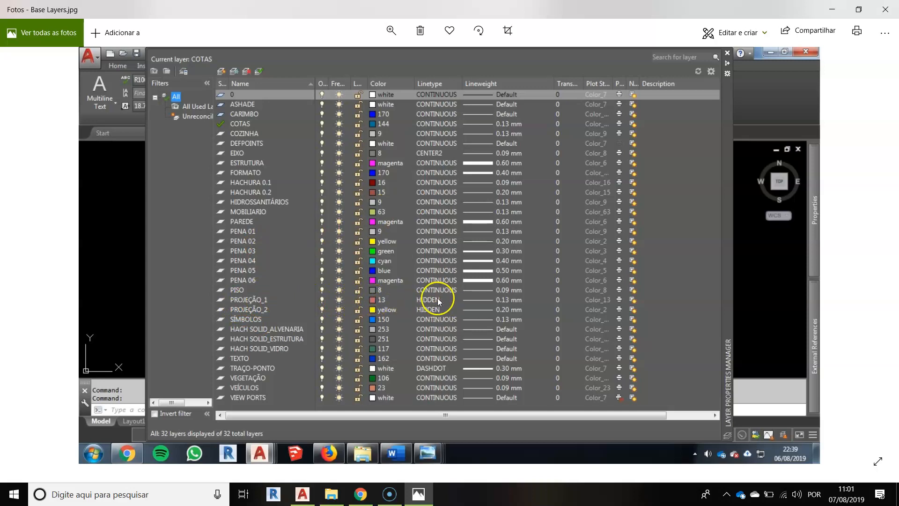
key(alt+Tab)
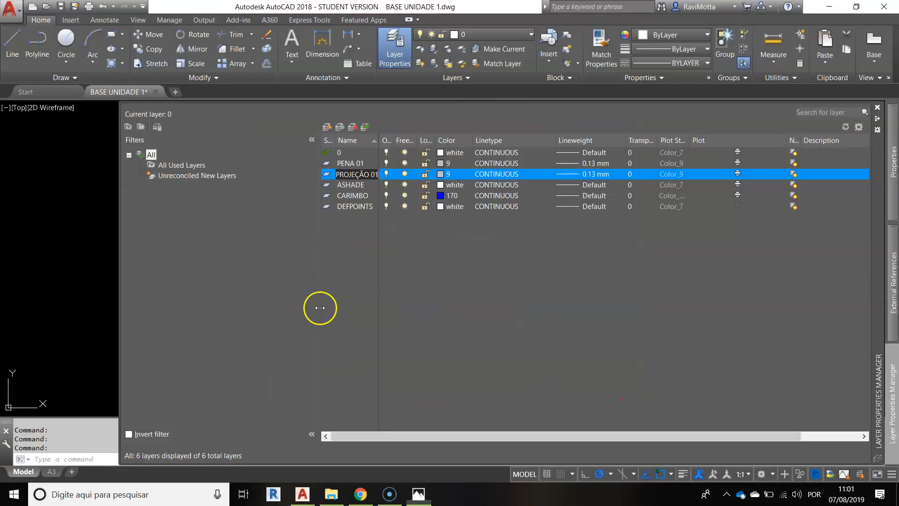
click(440, 175)
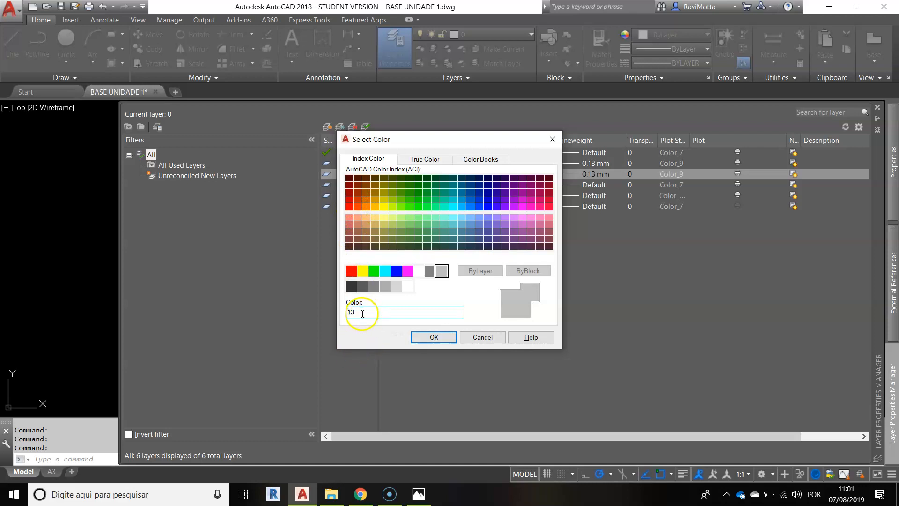
click(431, 338)
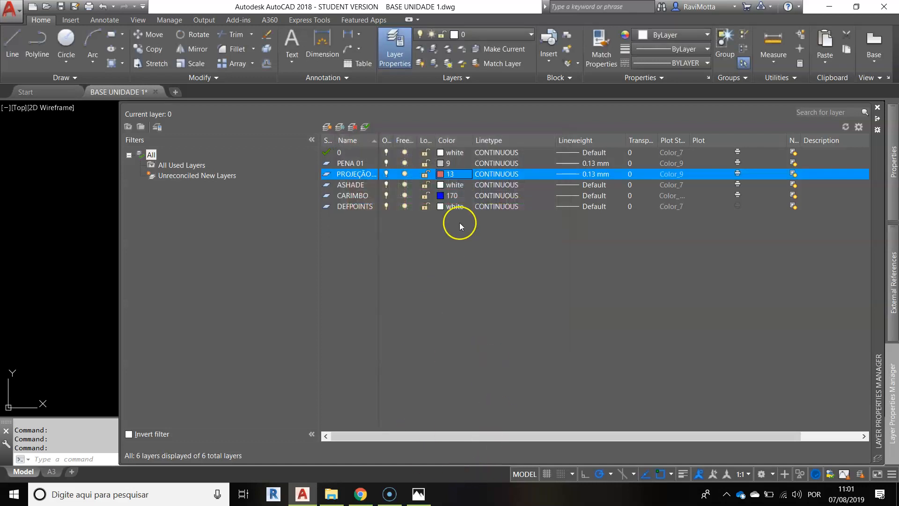
Step: Assign the already loaded HIDDEN linetype to layer PROJEÇÃO 01
click(501, 174)
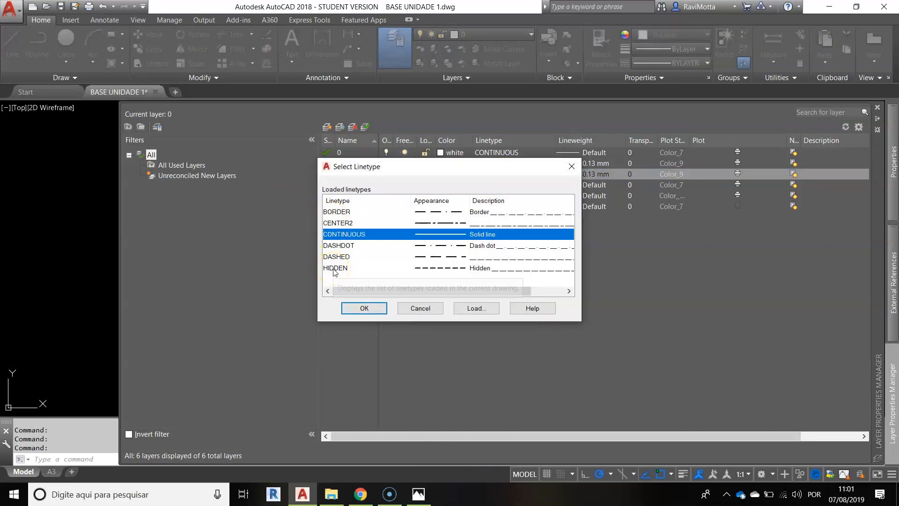
click(476, 308)
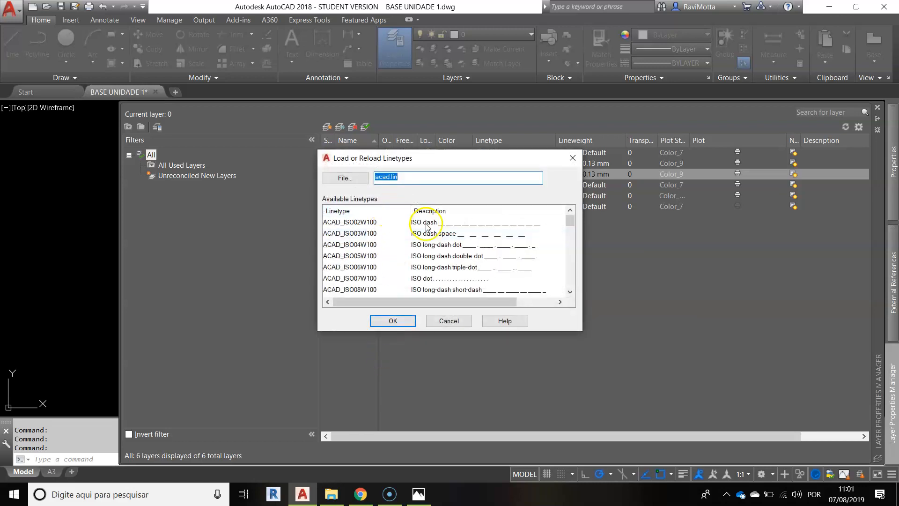
drag(570, 220, 571, 277)
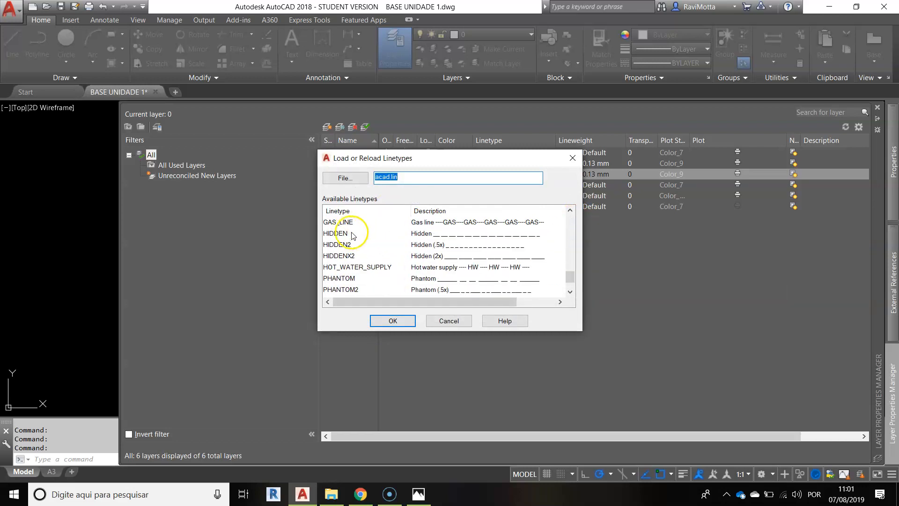
click(447, 323)
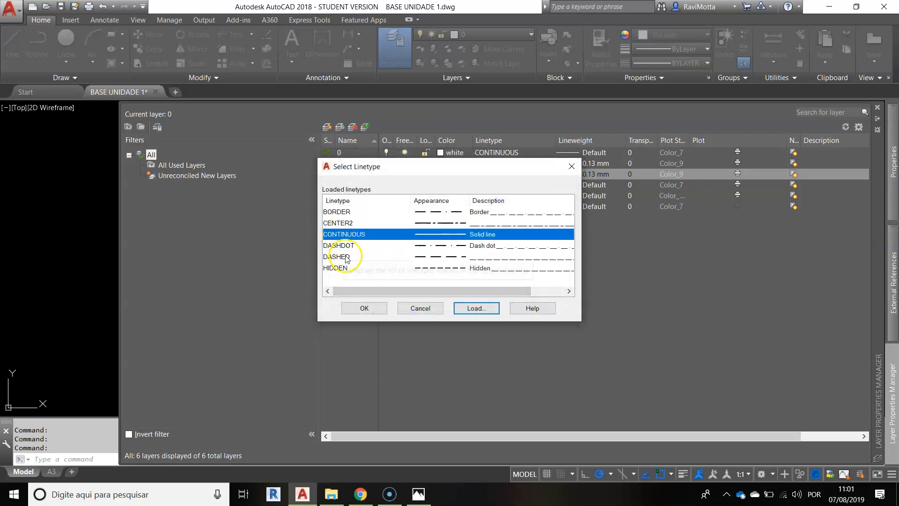
click(336, 268)
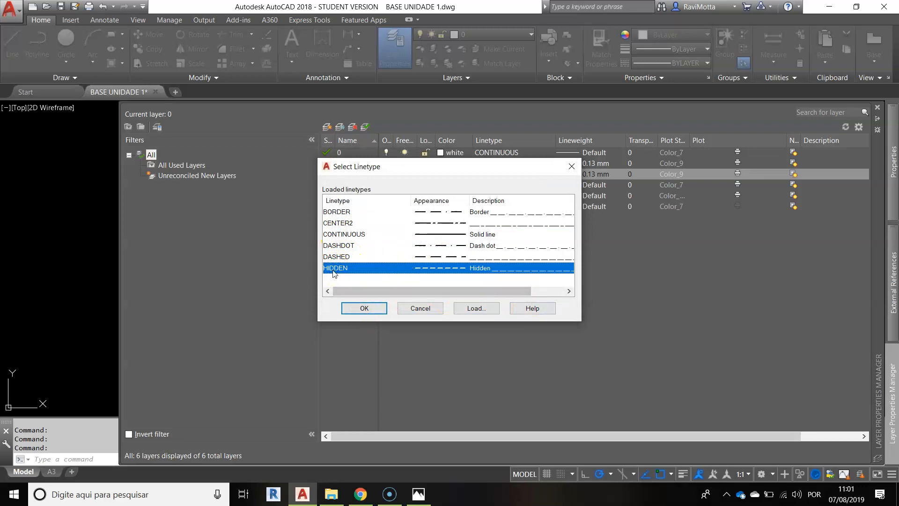
click(361, 308)
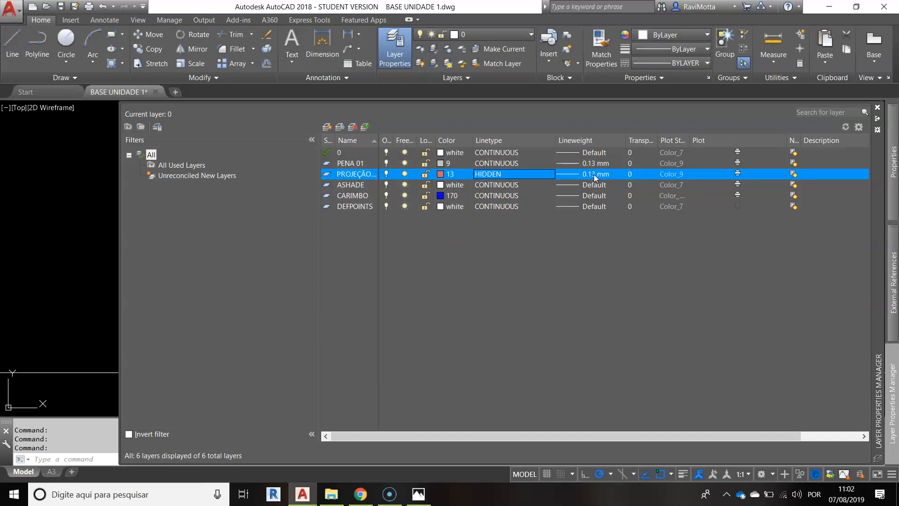
Step: Compare layer PROJEÇÃO 01's lineweight and plot setting with the Base Layers.jpg reference, trying its plot toggle
key(alt+Tab)
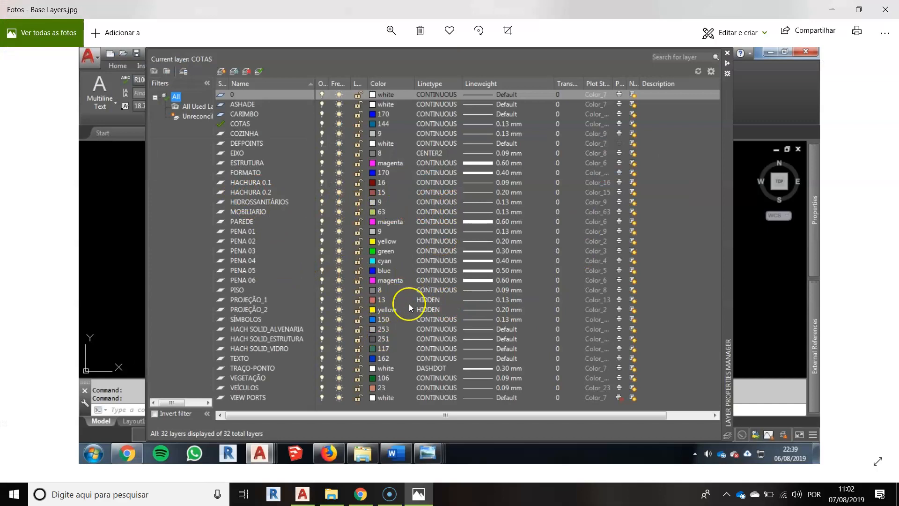
key(alt+Tab)
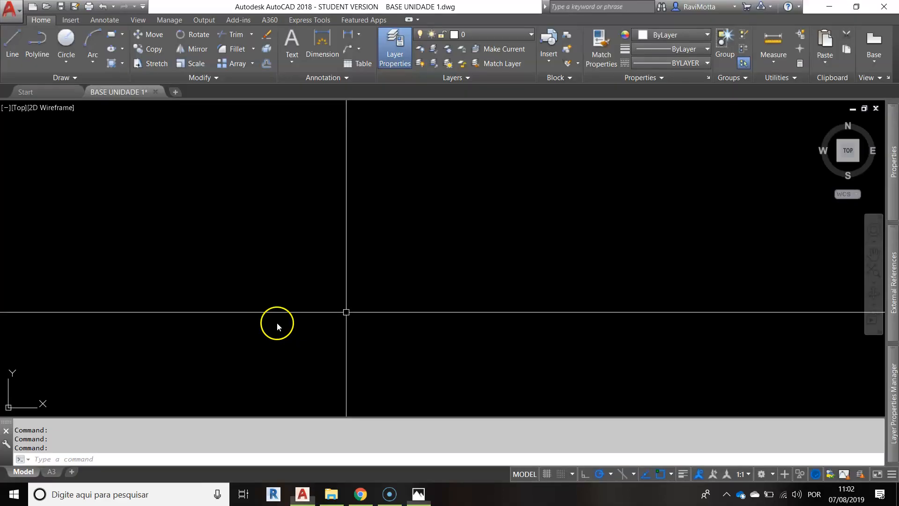
mouse_move(892, 380)
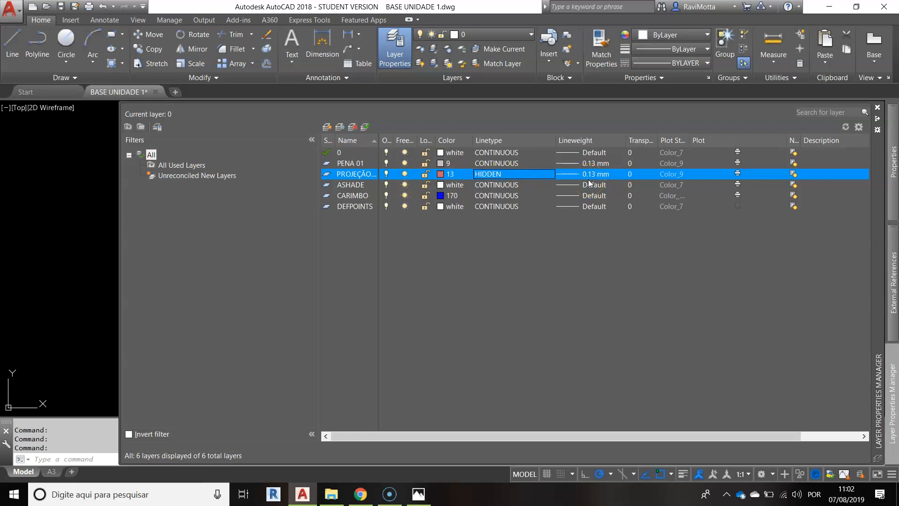
click(418, 493)
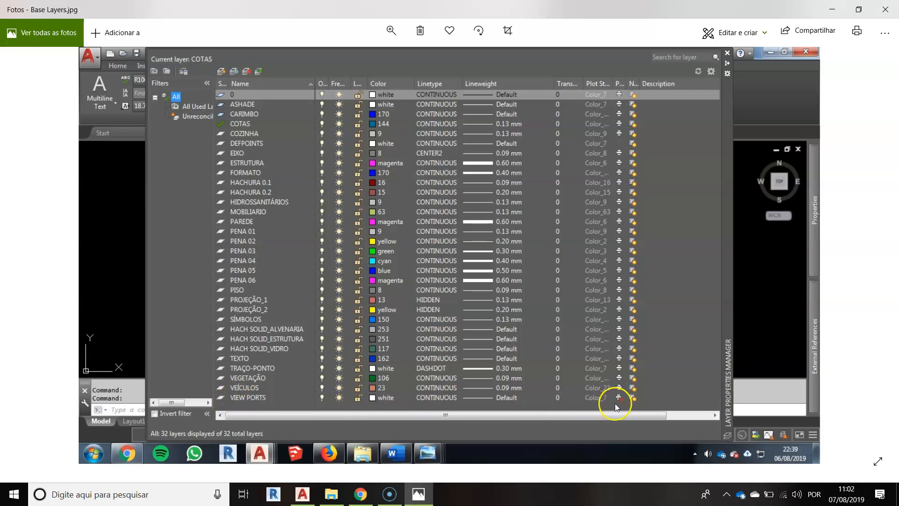
key(alt+Tab)
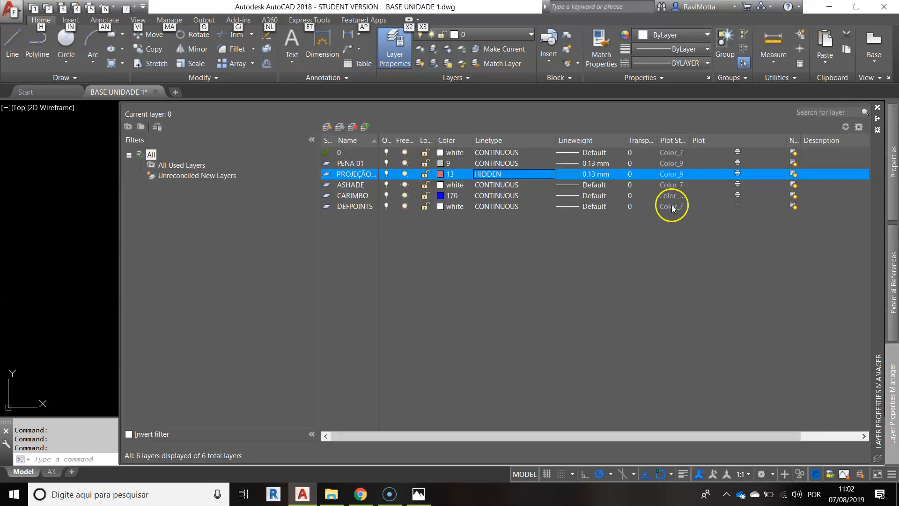
click(737, 176)
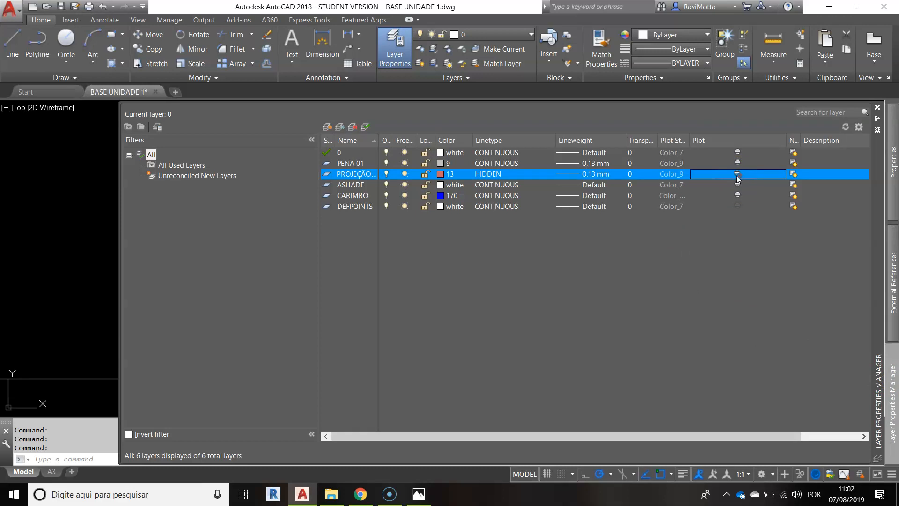
click(739, 178)
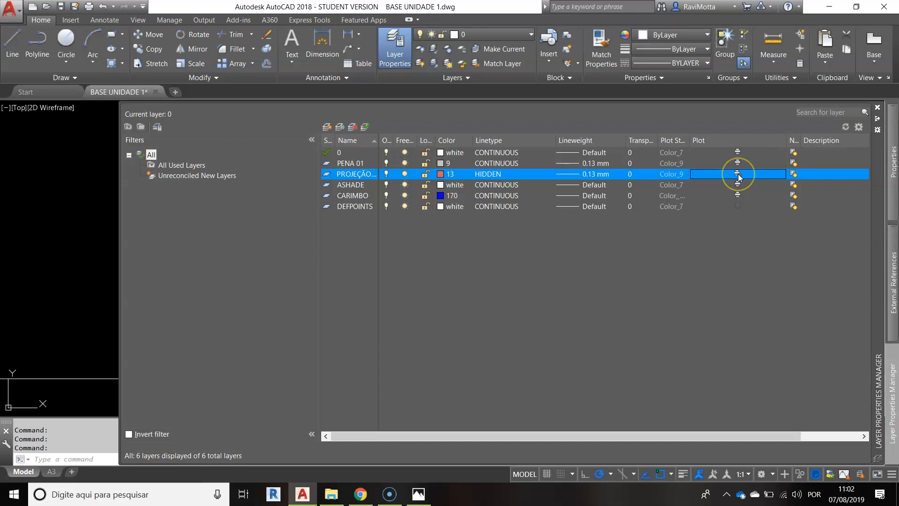